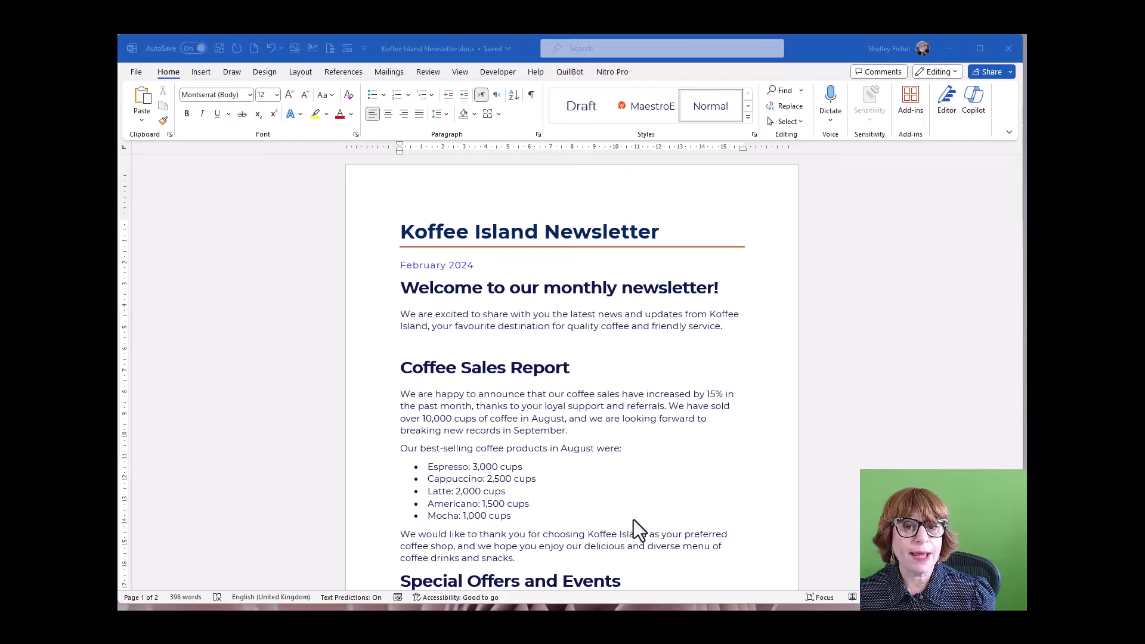
# Step: Select the newsletter body from the Coffee Sales Report heading to the end and show the column layout choices
pyautogui.scroll(-1, 593, 466)
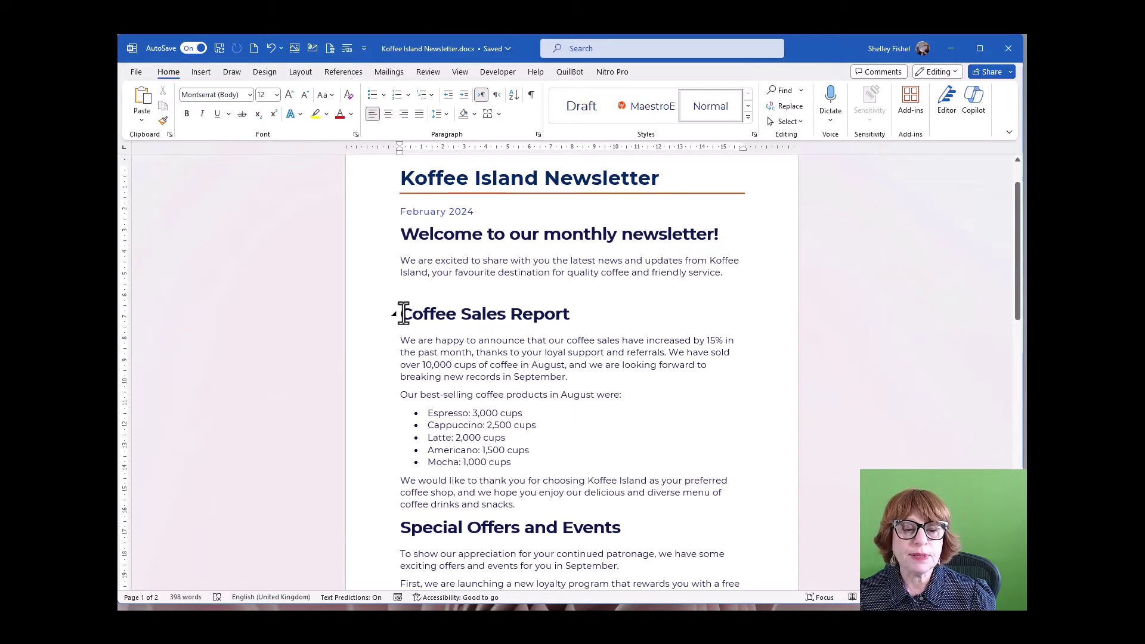
pyautogui.moveTo(403, 313); pyautogui.dragTo(657, 592)
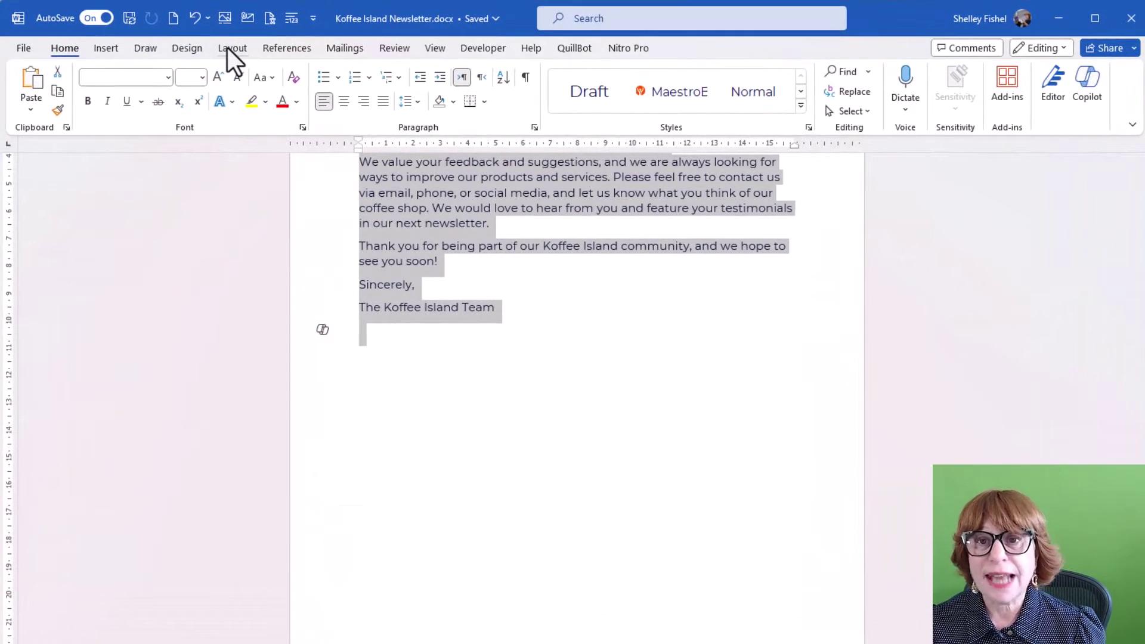
pyautogui.click(297, 72)
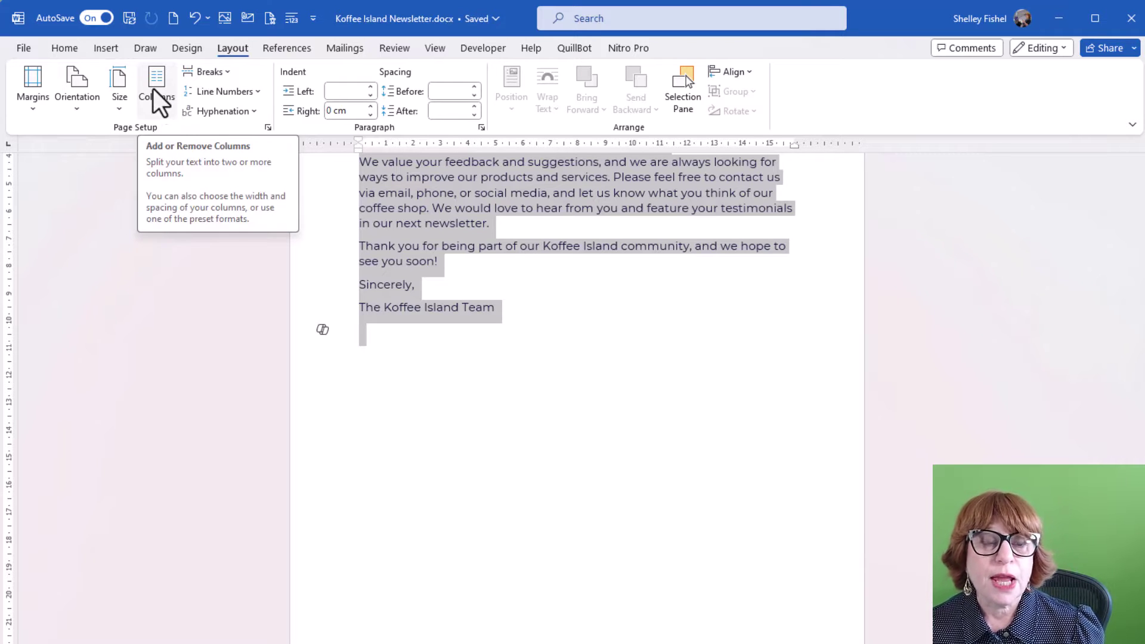
pyautogui.click(157, 110)
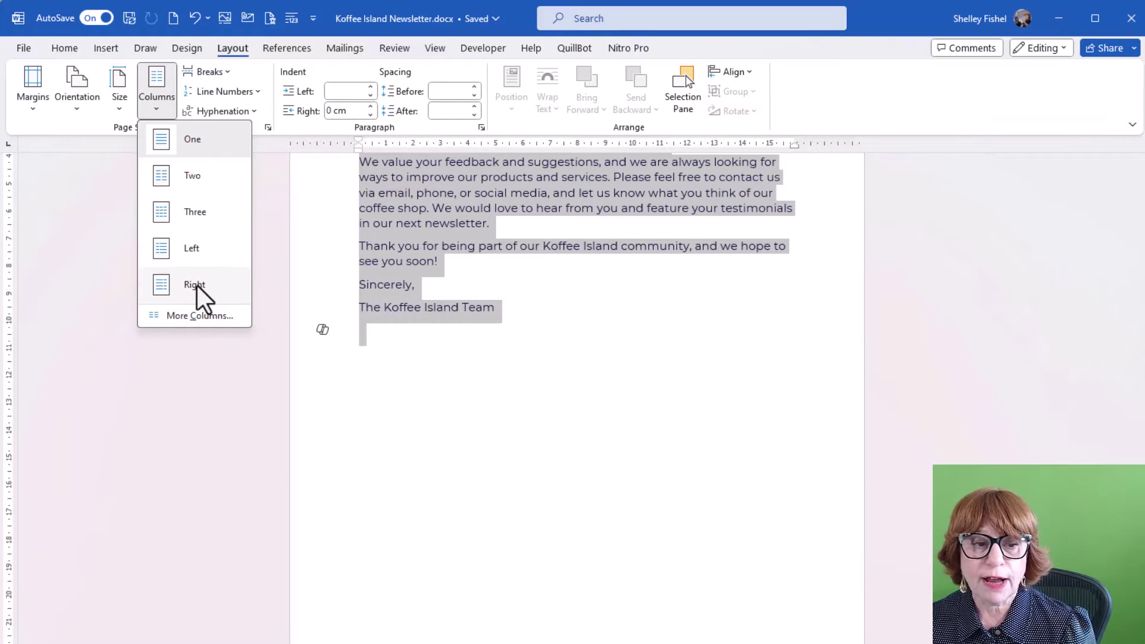
# Step: Split the selected text into two columns and turn on formatting marks
pyautogui.click(190, 179)
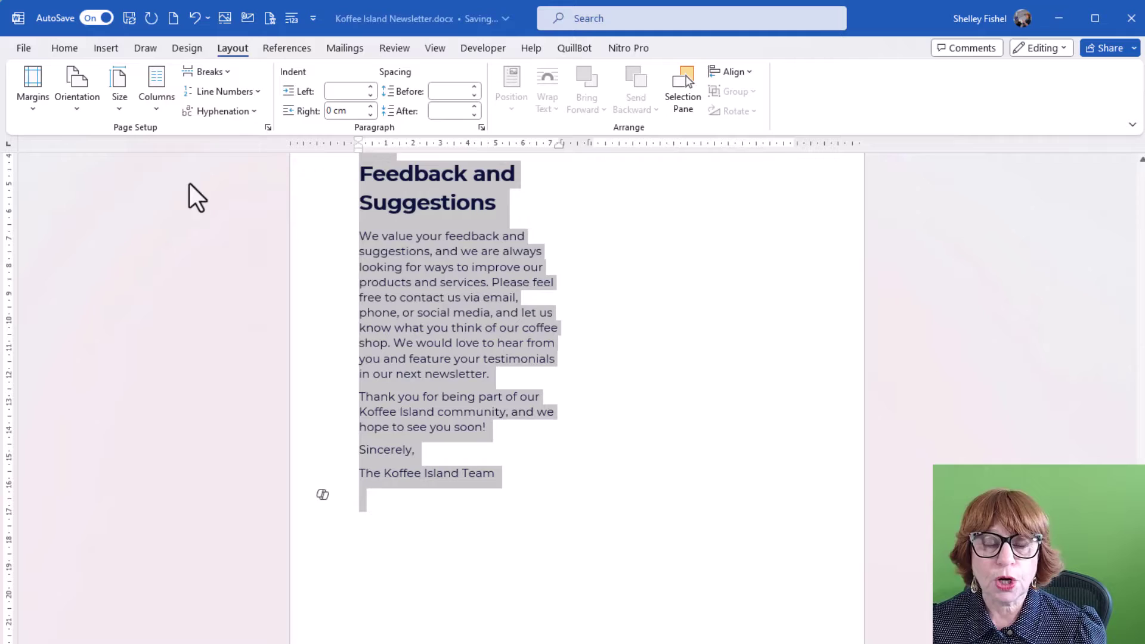
pyautogui.scroll(15, 614, 423)
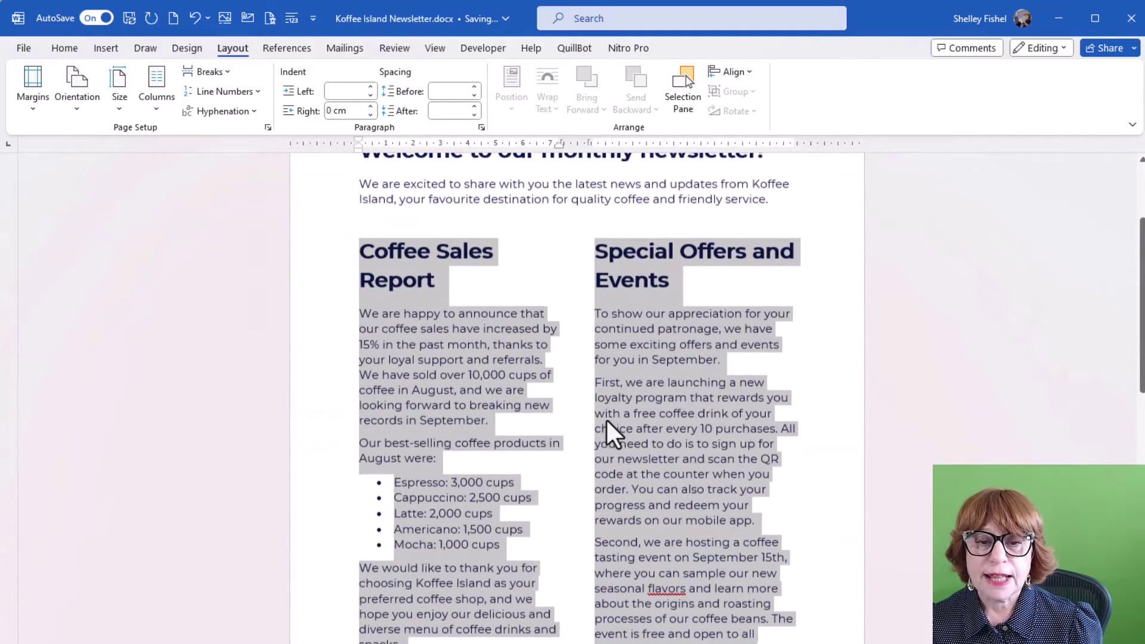
pyautogui.scroll(1, 606, 424)
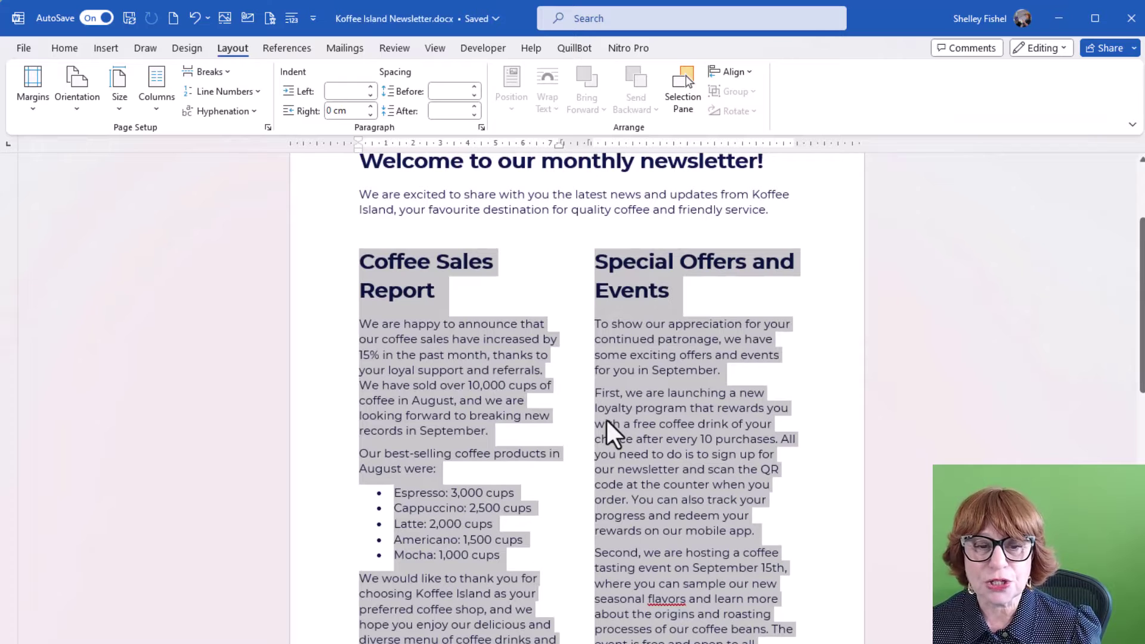
pyautogui.scroll(-10, 605, 423)
pyautogui.click(64, 48)
pyautogui.click(525, 77)
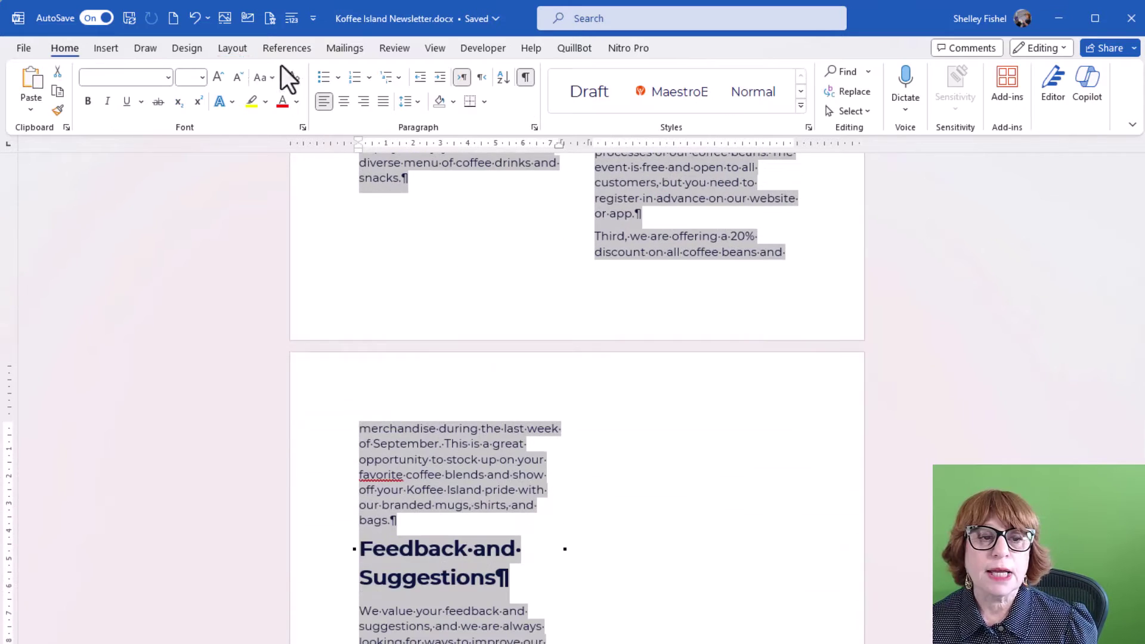
pyautogui.click(231, 48)
# Step: Try the Left and then the Right column layouts
pyautogui.click(157, 109)
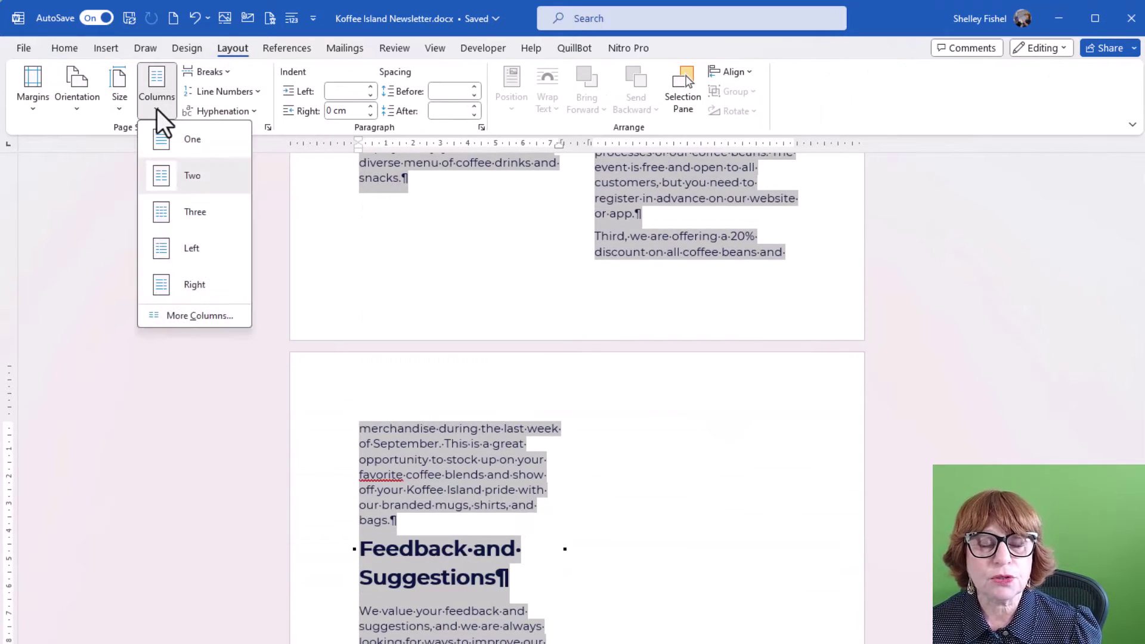
pyautogui.click(190, 254)
pyautogui.scroll(10, 685, 449)
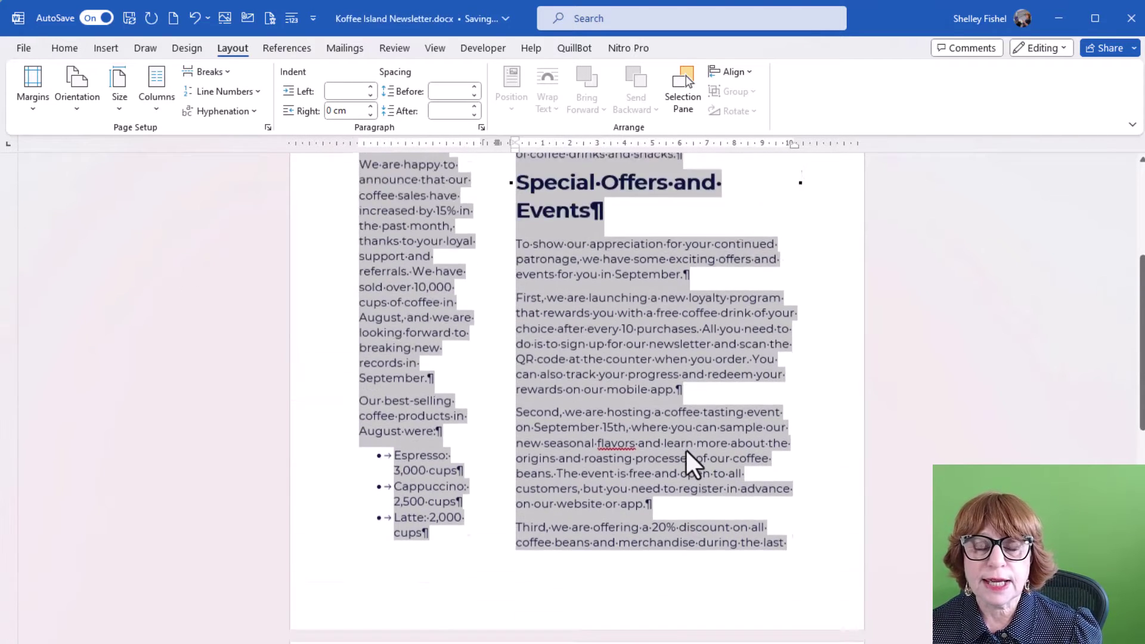
pyautogui.click(155, 107)
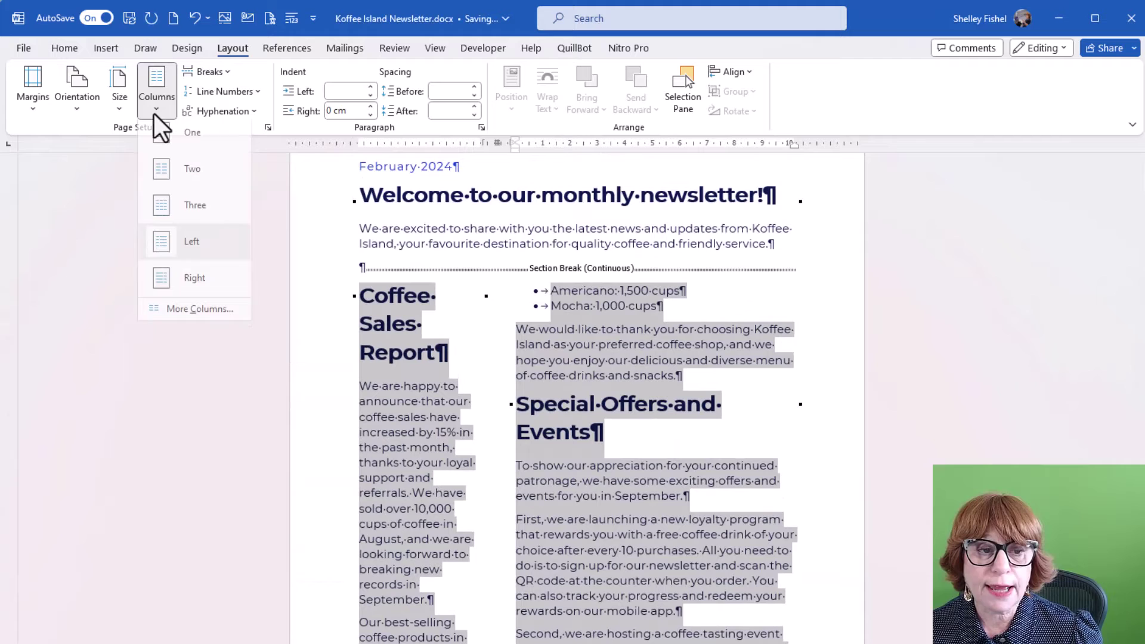
pyautogui.click(192, 288)
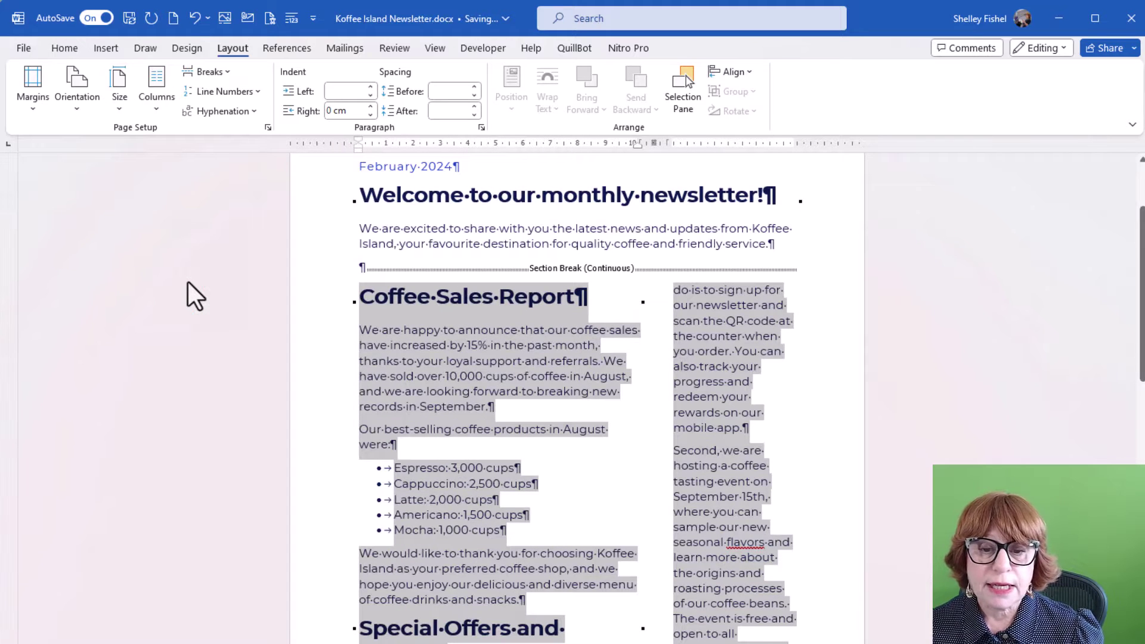
# Step: Try three columns, then return to two equal columns
pyautogui.click(163, 115)
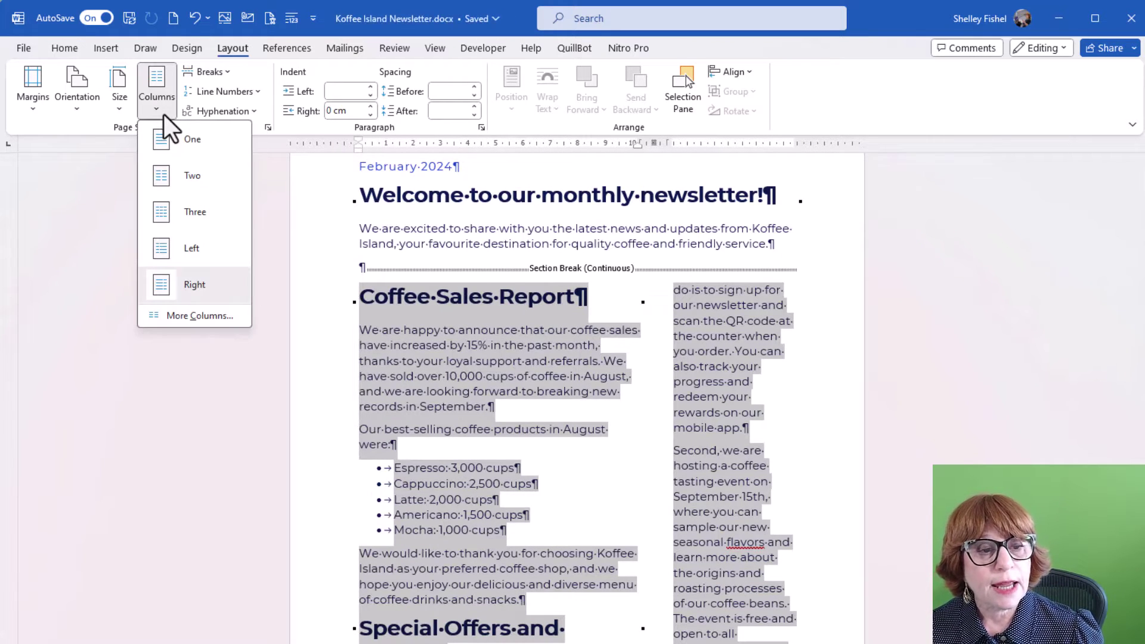
pyautogui.click(170, 221)
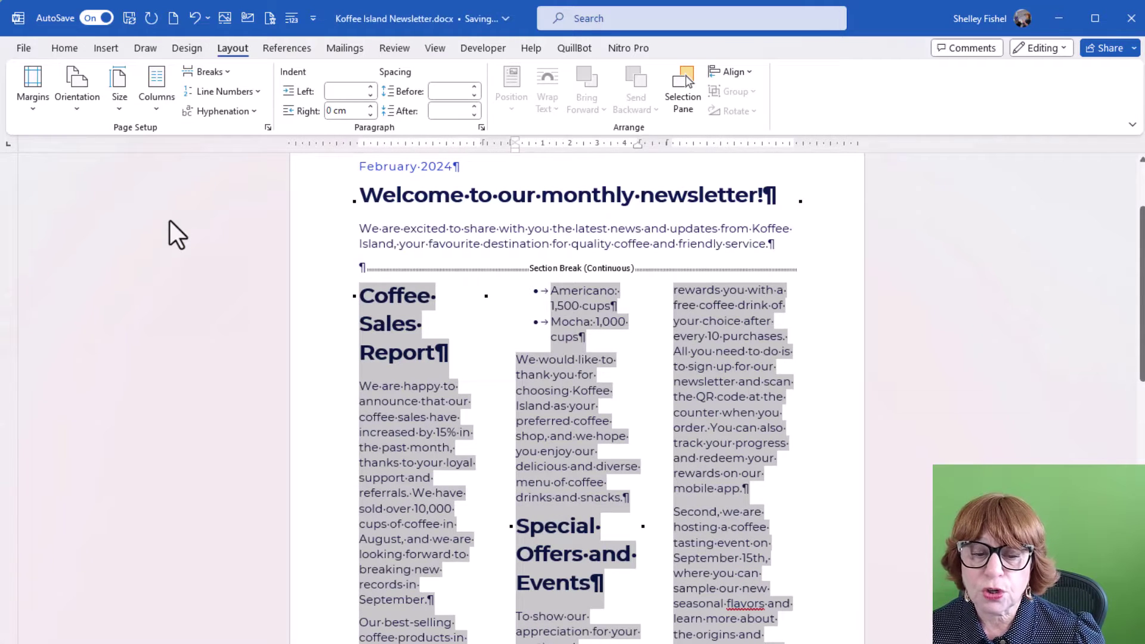
pyautogui.click(150, 108)
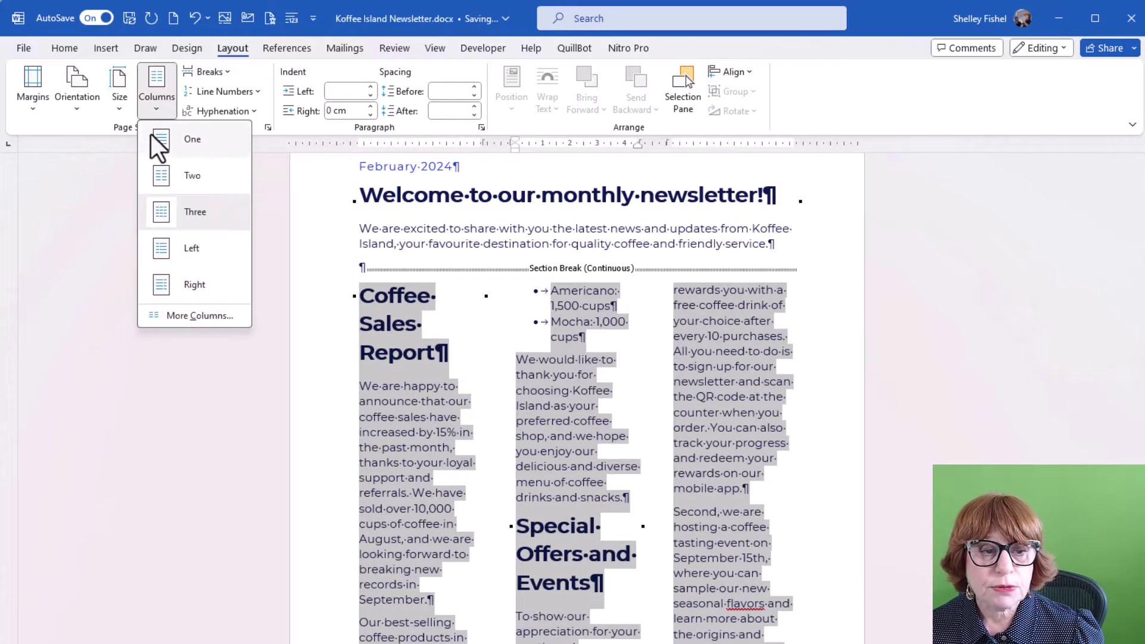
pyautogui.click(157, 178)
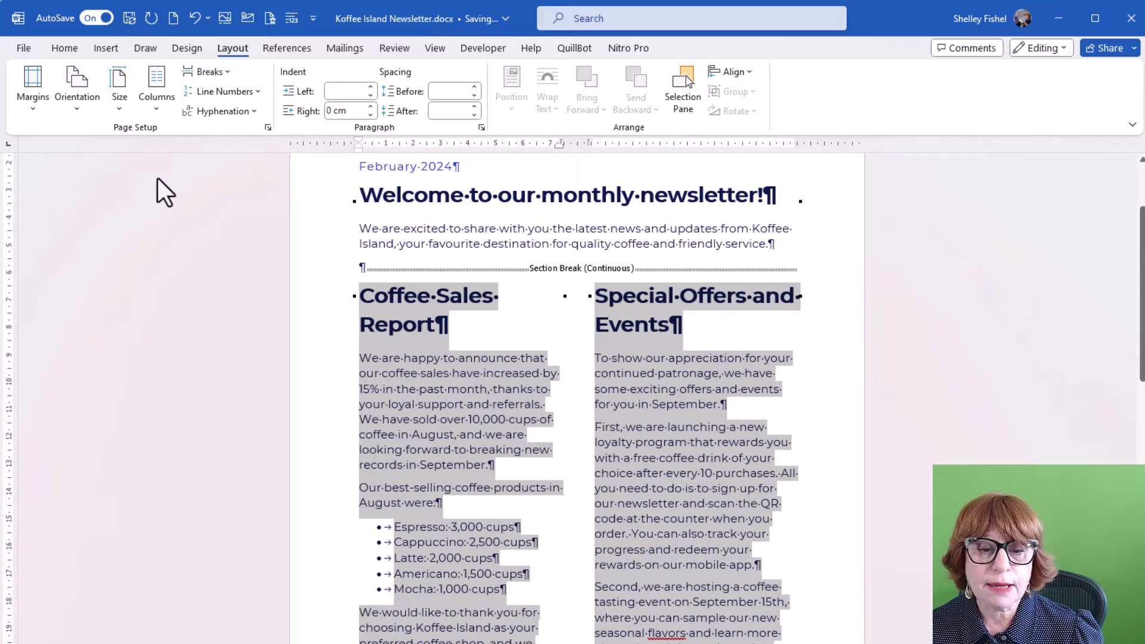
pyautogui.click(157, 110)
# Step: In the Columns dialog, add Line between and keep two equal-width columns
pyautogui.click(170, 316)
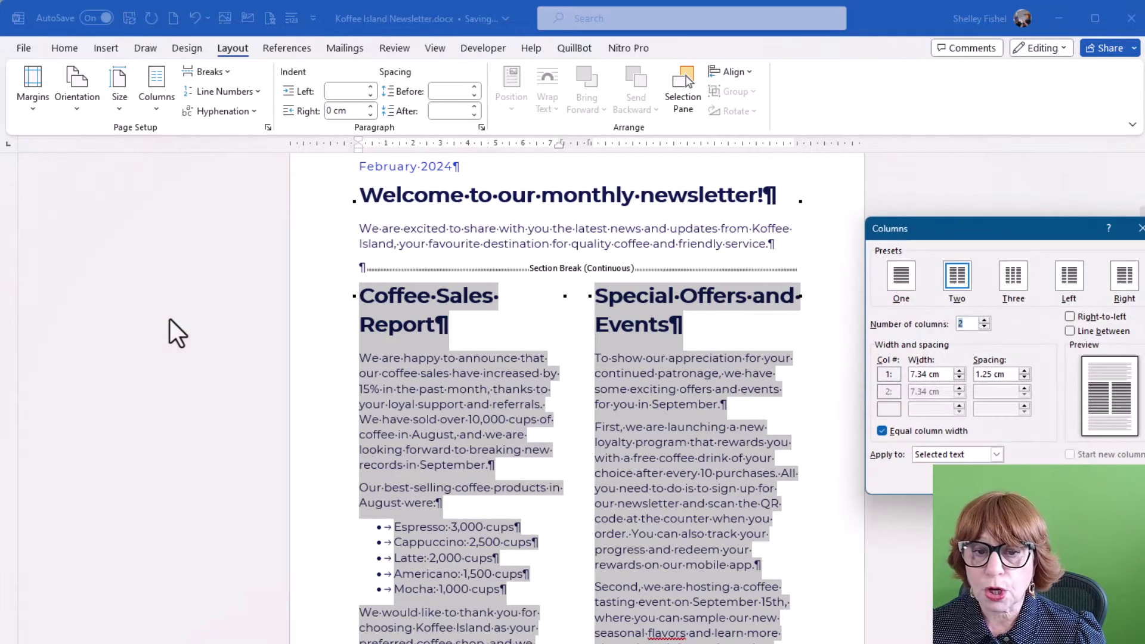
pyautogui.moveTo(954, 238); pyautogui.dragTo(810, 168)
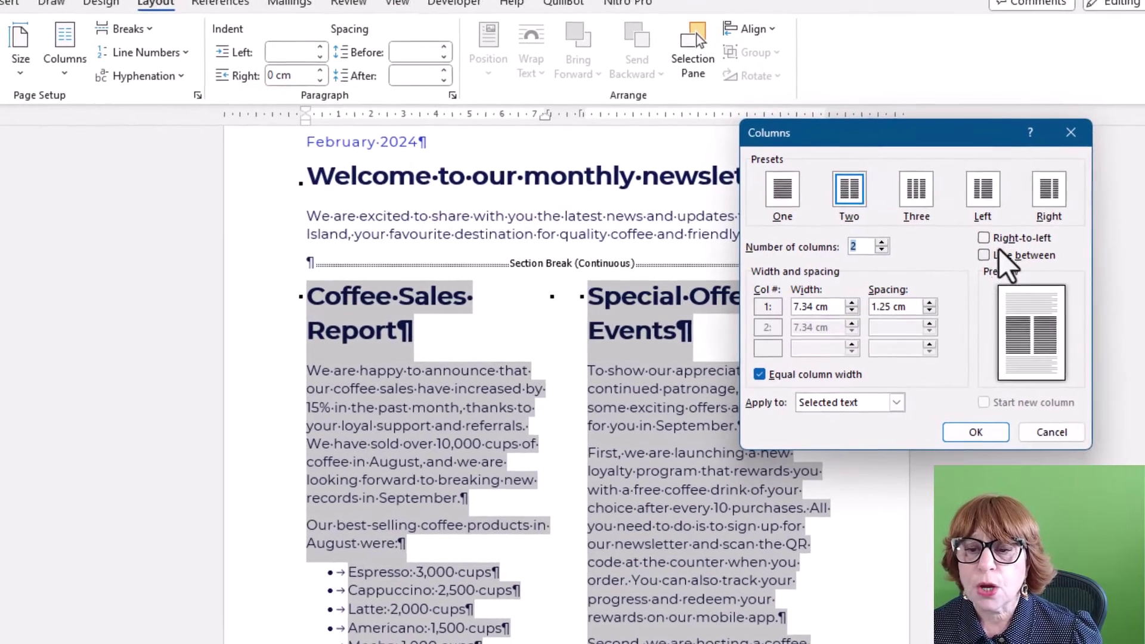
pyautogui.click(983, 256)
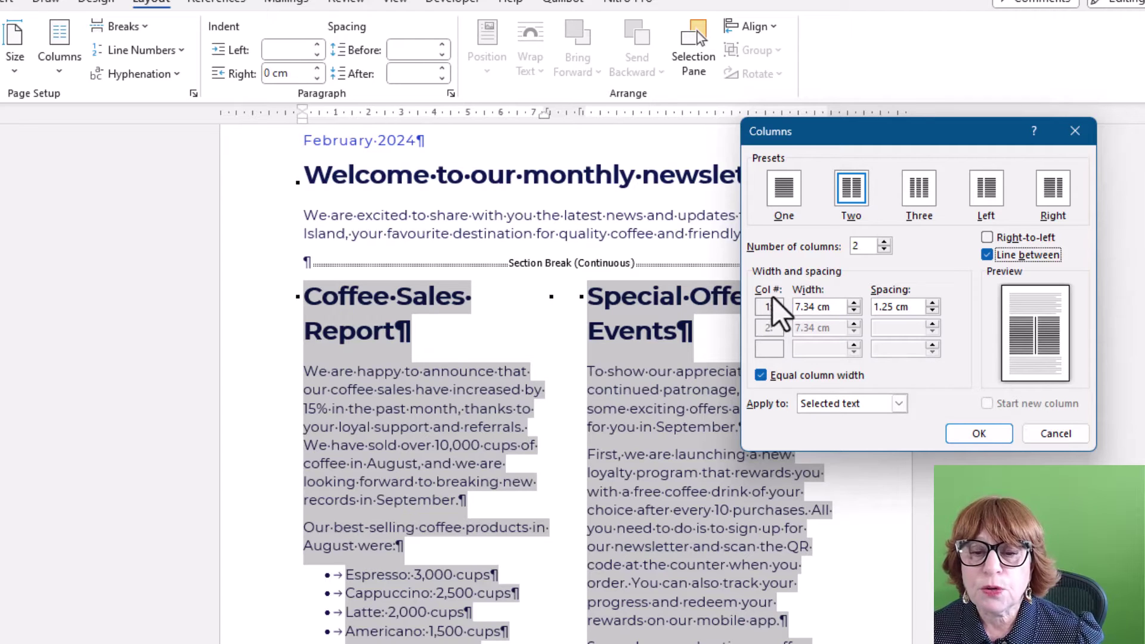
pyautogui.click(922, 190)
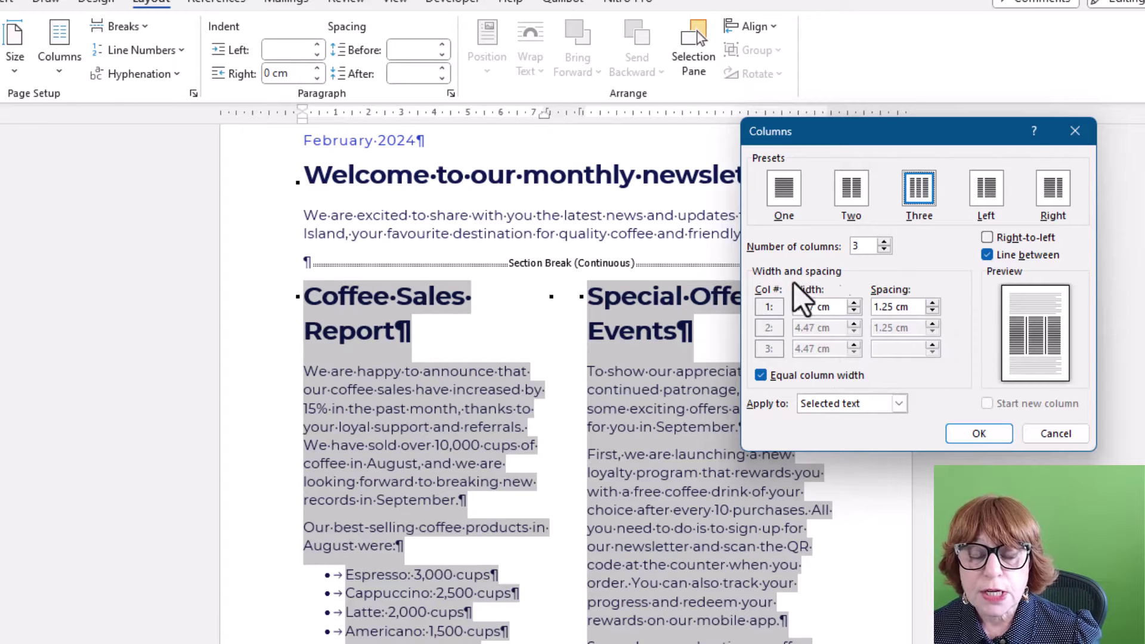
pyautogui.click(851, 189)
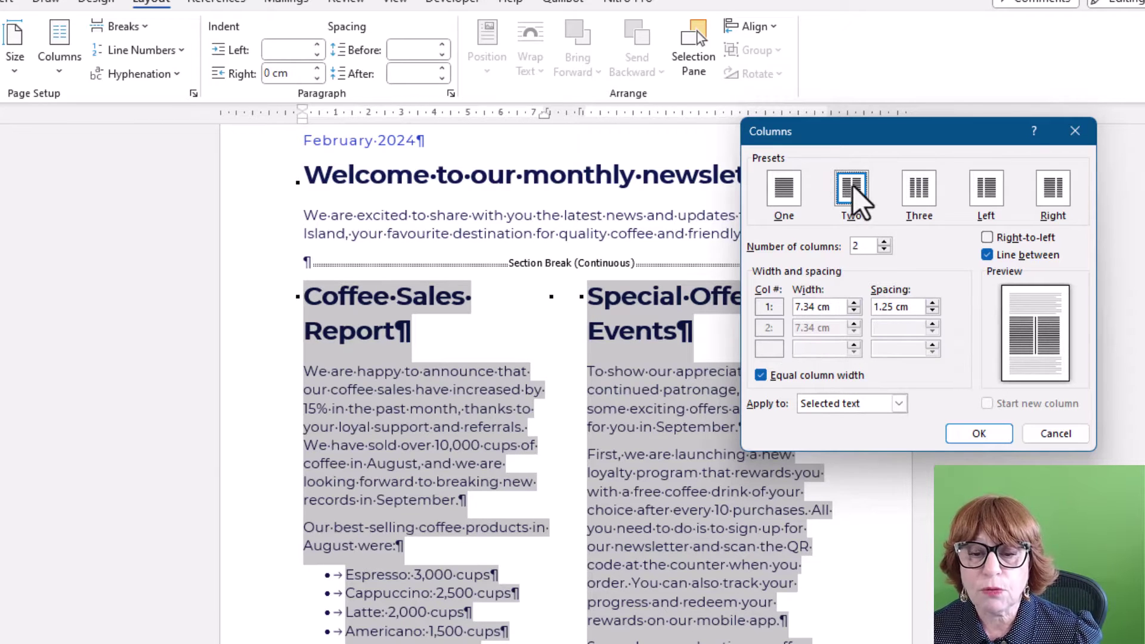
pyautogui.click(760, 376)
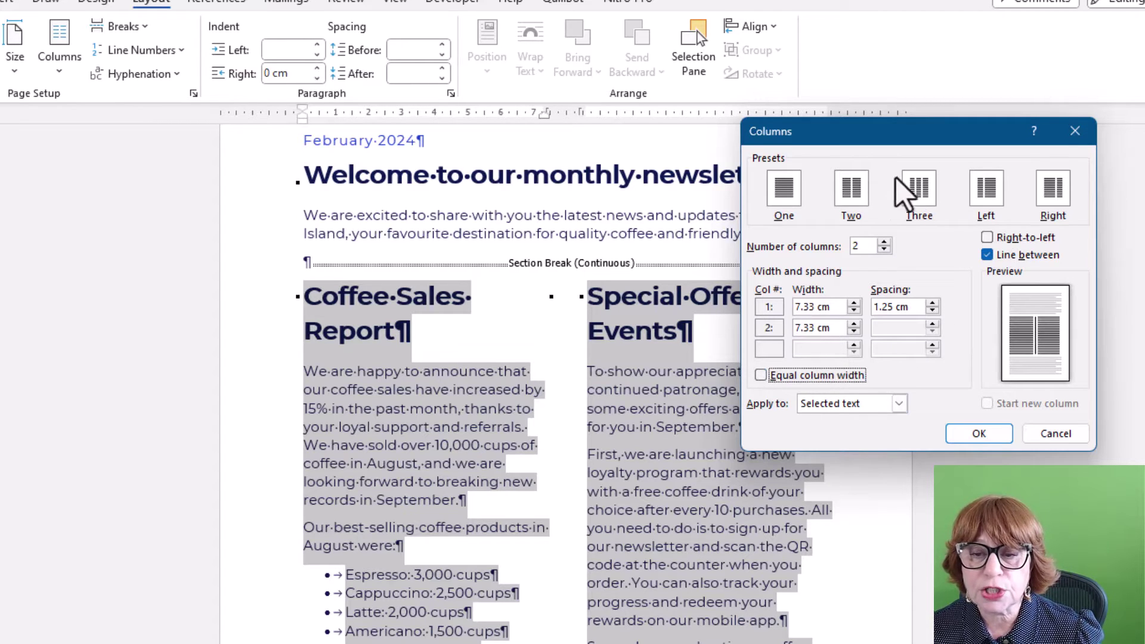
pyautogui.click(761, 375)
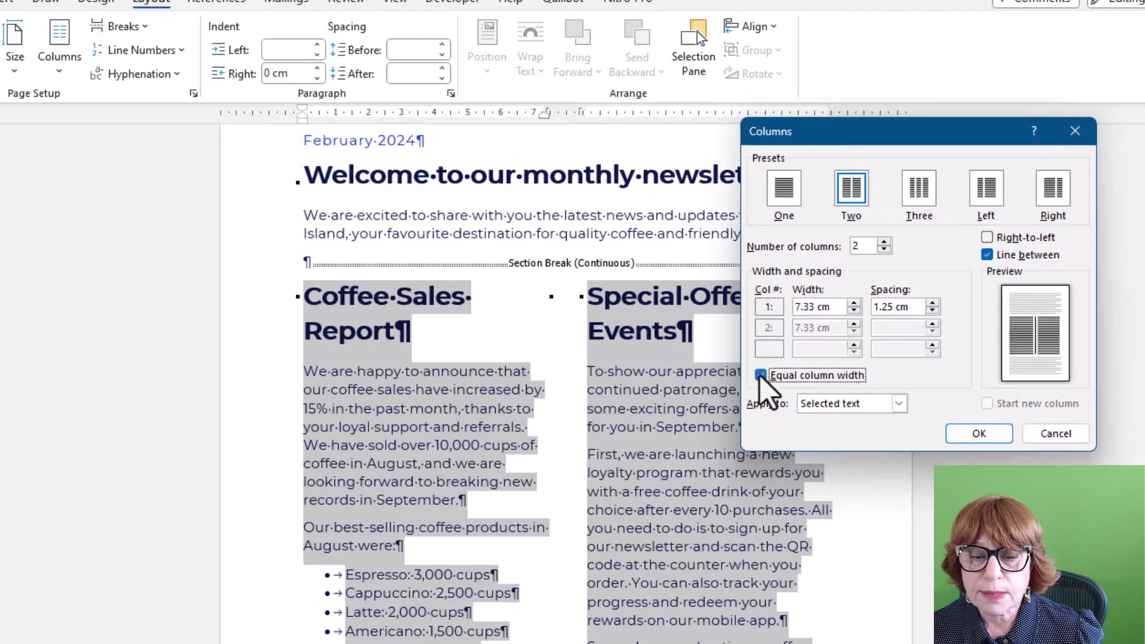
pyautogui.click(987, 434)
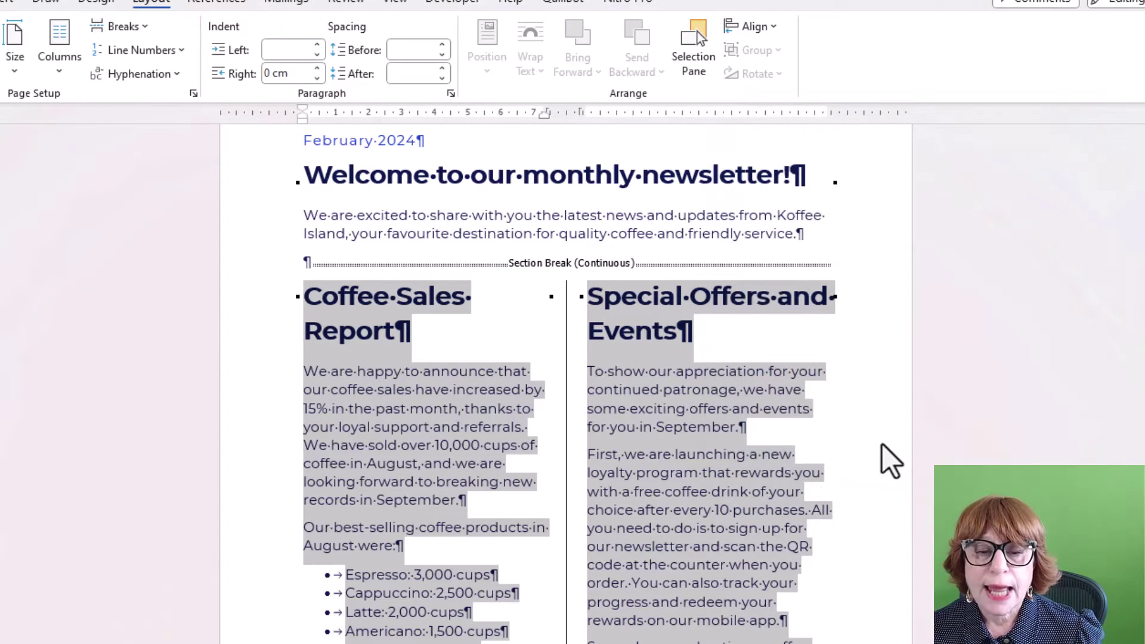
# Step: Hide the formatting marks and deselect the text
pyautogui.click(1, 1)
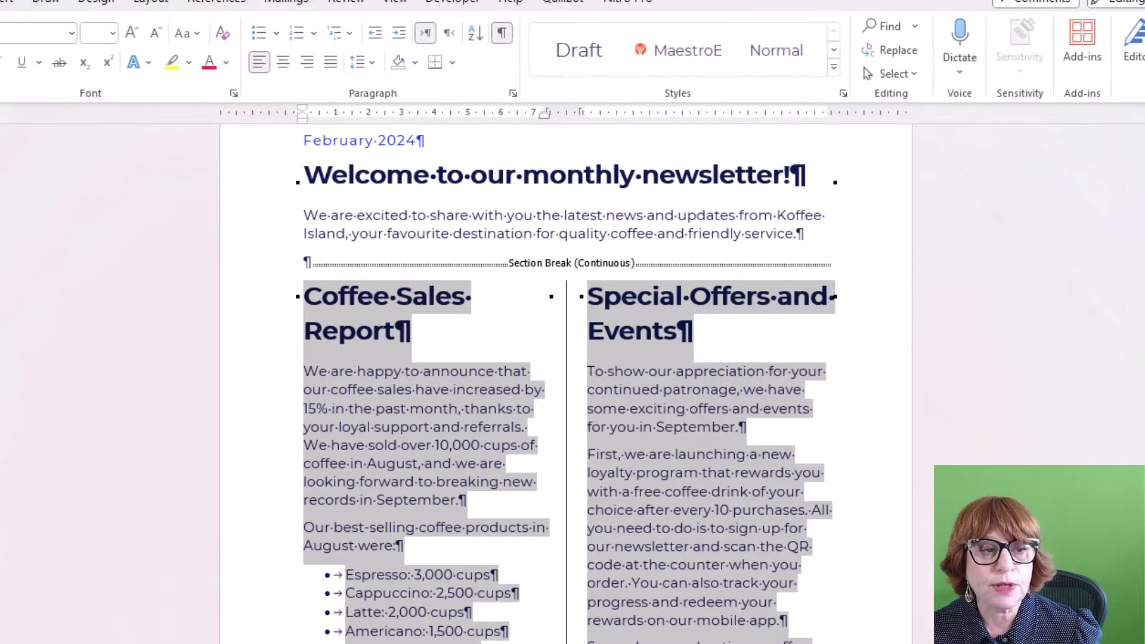
pyautogui.click(501, 33)
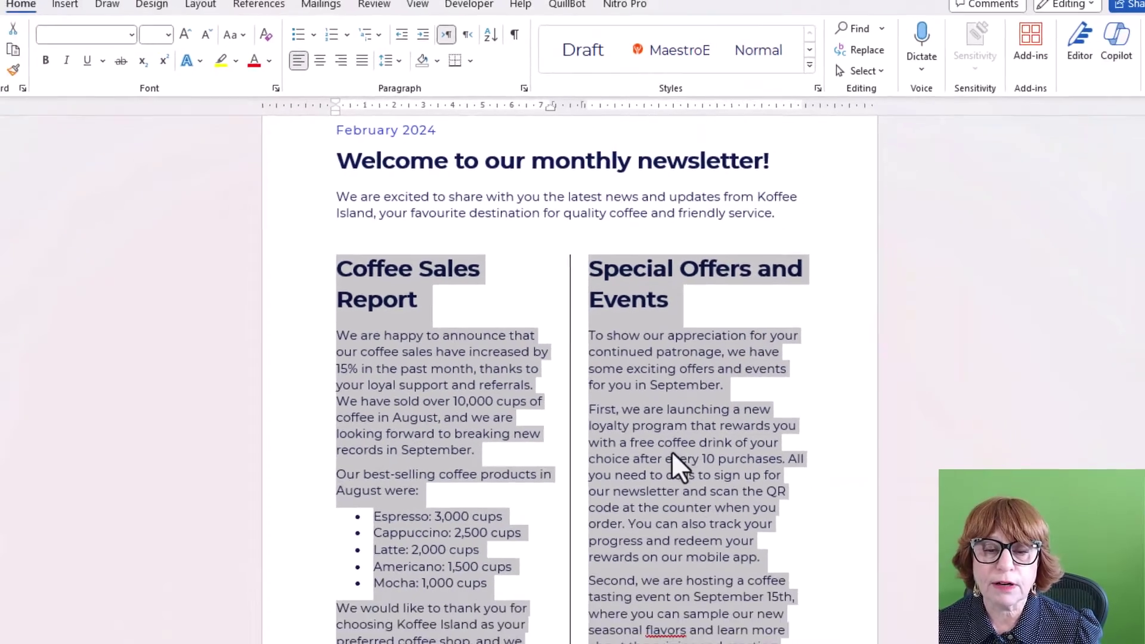
pyautogui.click(671, 451)
pyautogui.scroll(-5, 671, 451)
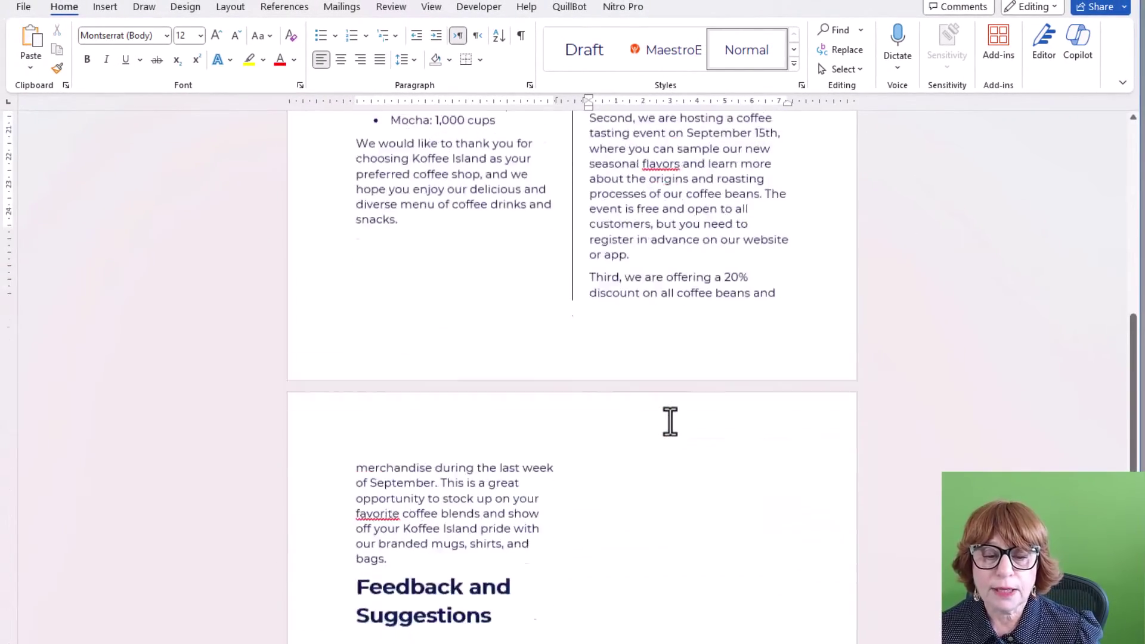
# Step: Search the stock images for 'coffee' and insert the latte-art photo
pyautogui.scroll(7, 670, 421)
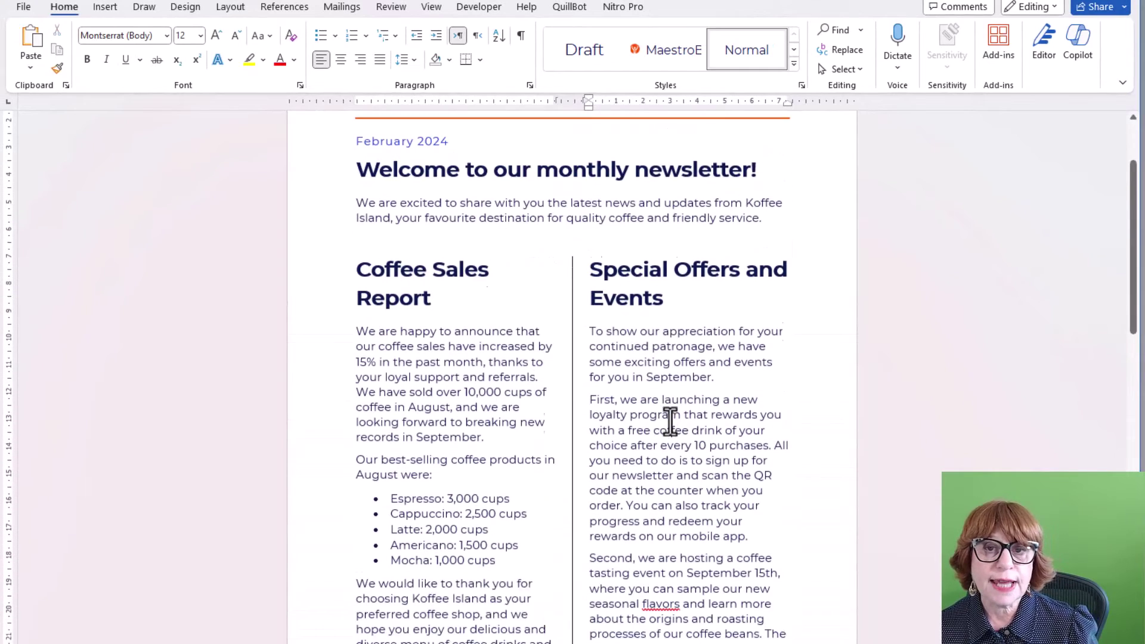
pyautogui.click(106, 8)
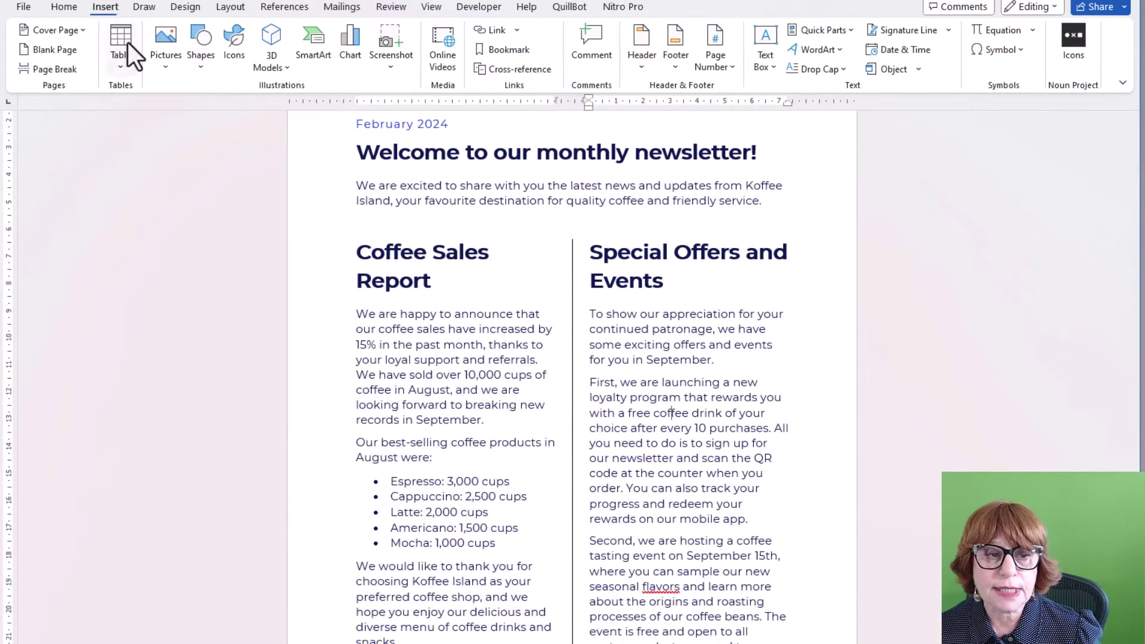
pyautogui.click(164, 67)
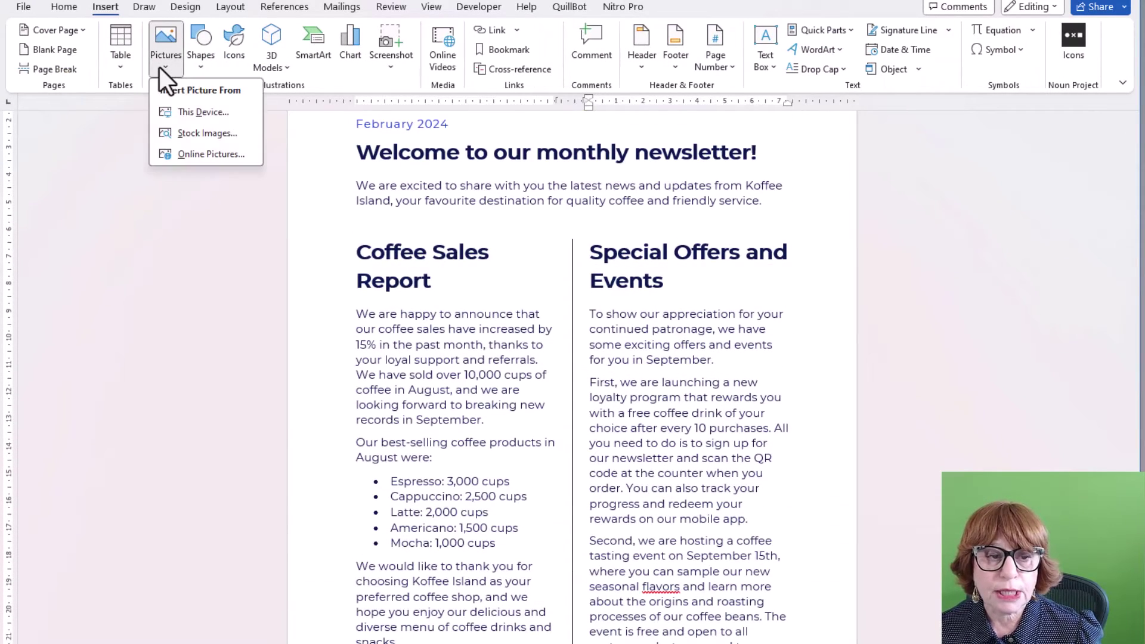
pyautogui.click(185, 132)
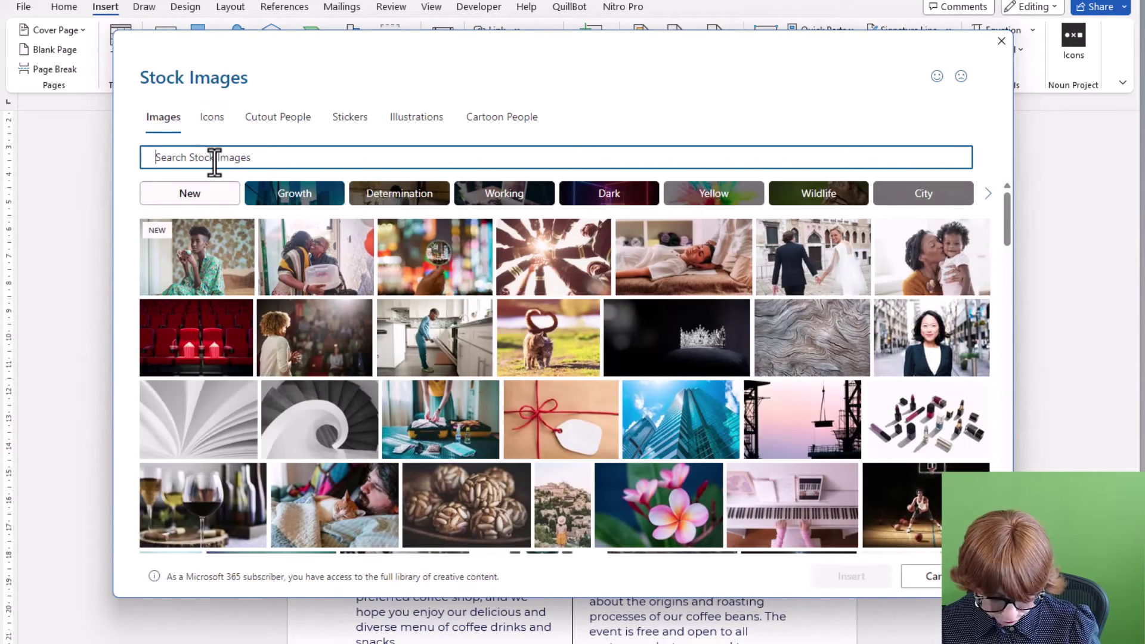
pyautogui.click(214, 162)
pyautogui.write('coffe')
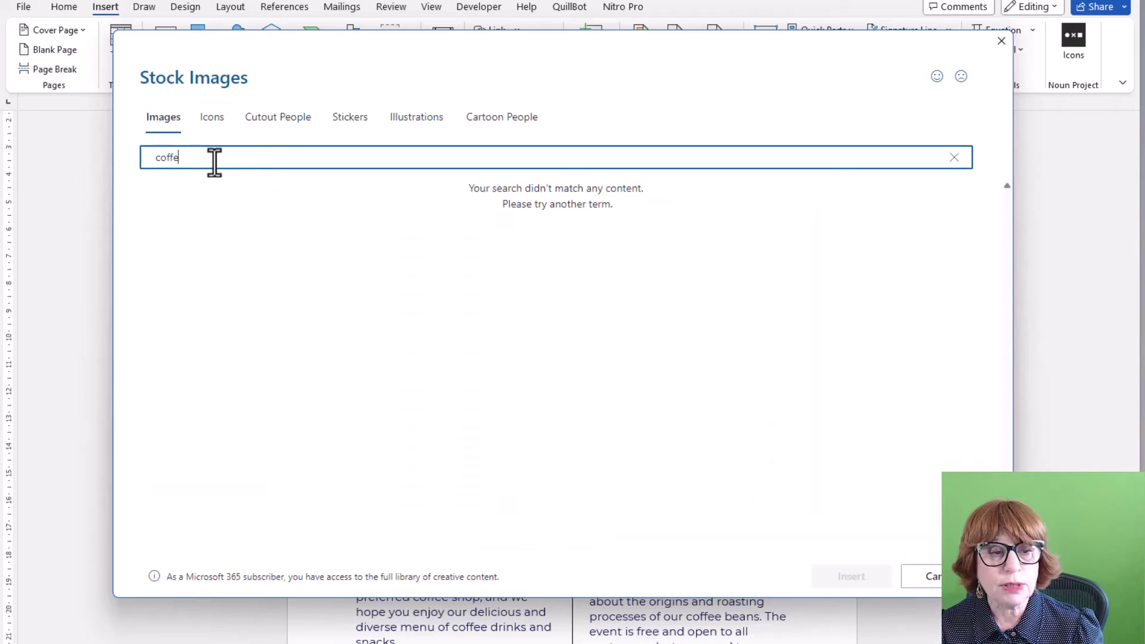
pyautogui.write('e')
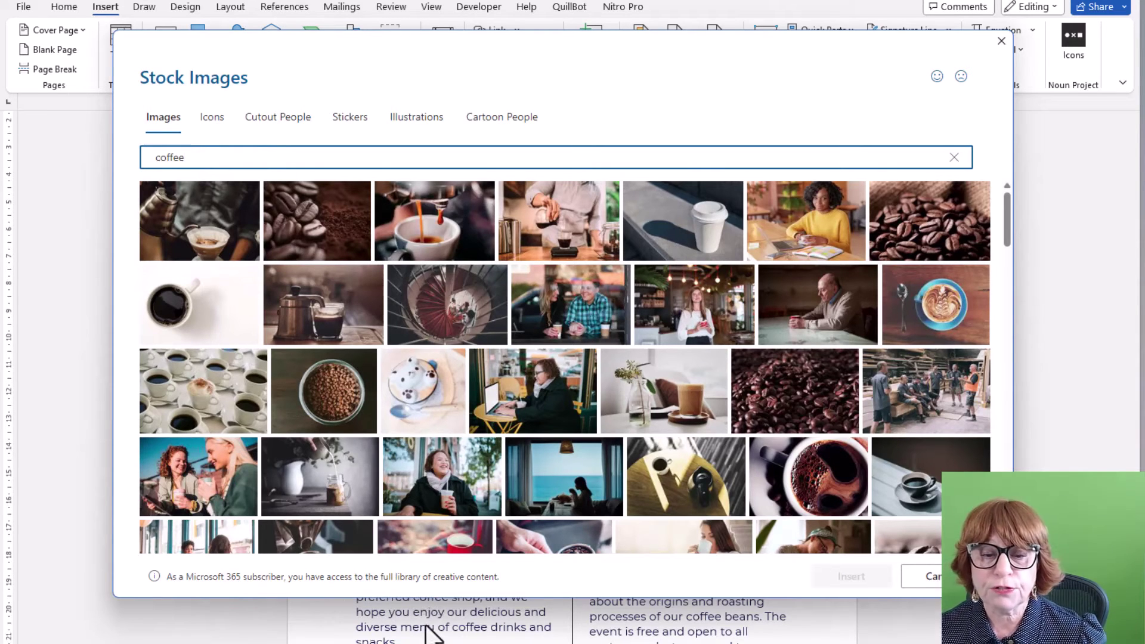
pyautogui.click(943, 308)
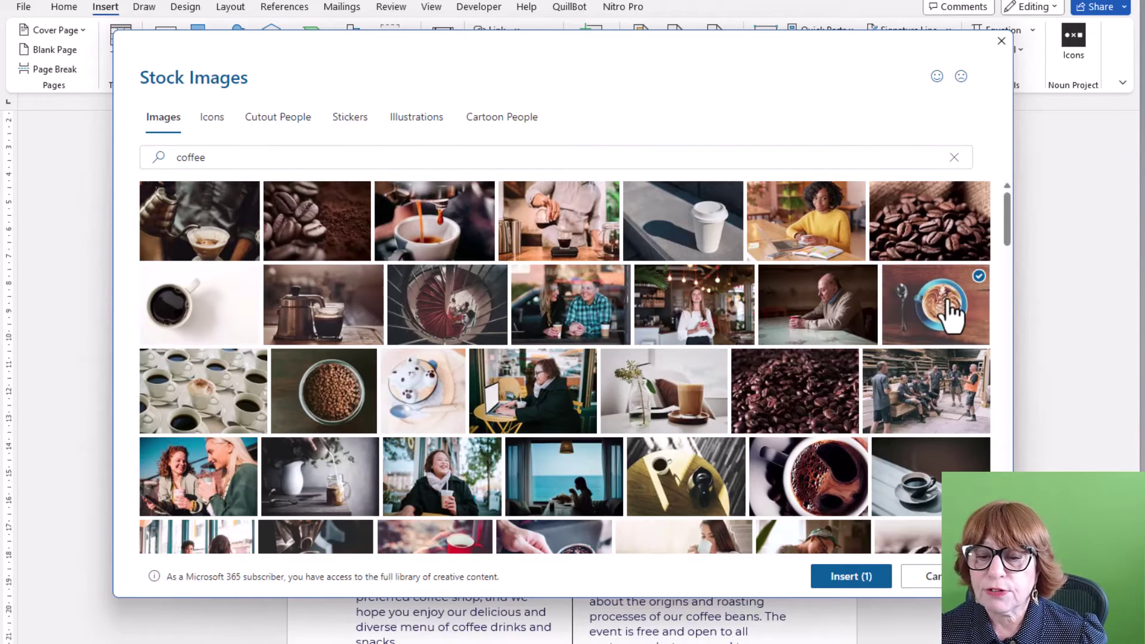
pyautogui.click(854, 580)
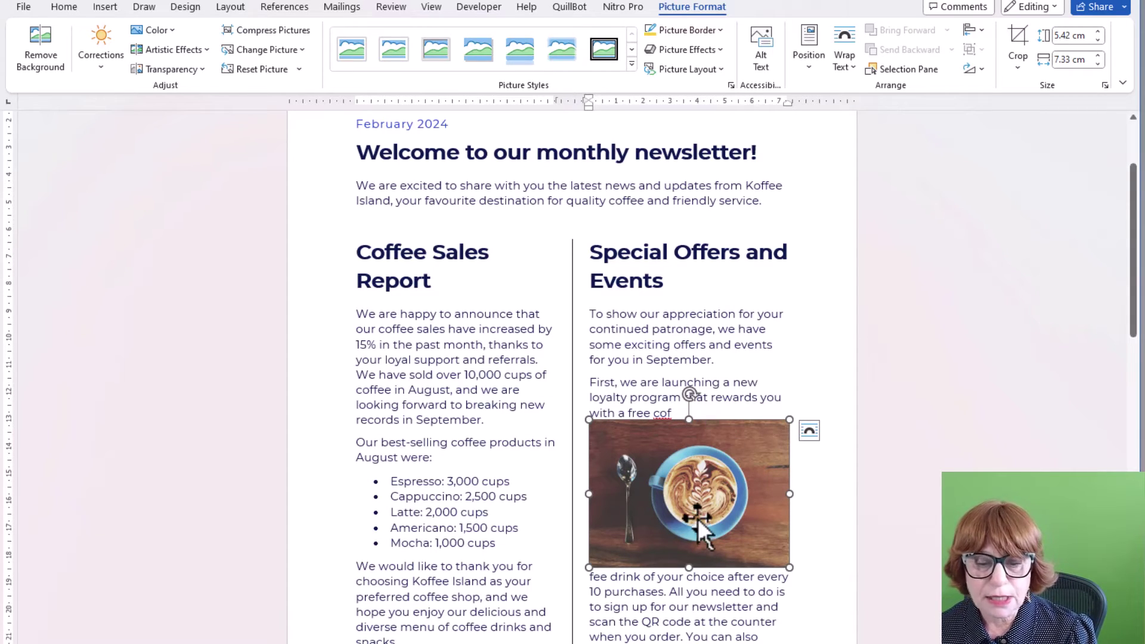
# Step: Try Top and Bottom wrapping on the latte photo, then revert to In Line with Text
pyautogui.click(810, 436)
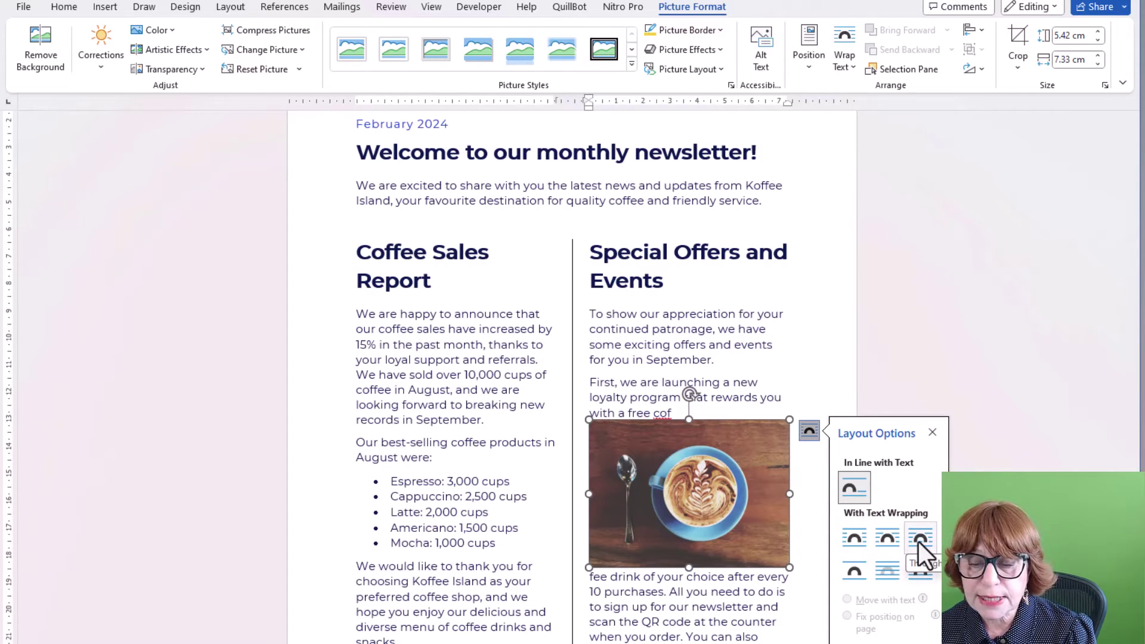
pyautogui.click(849, 570)
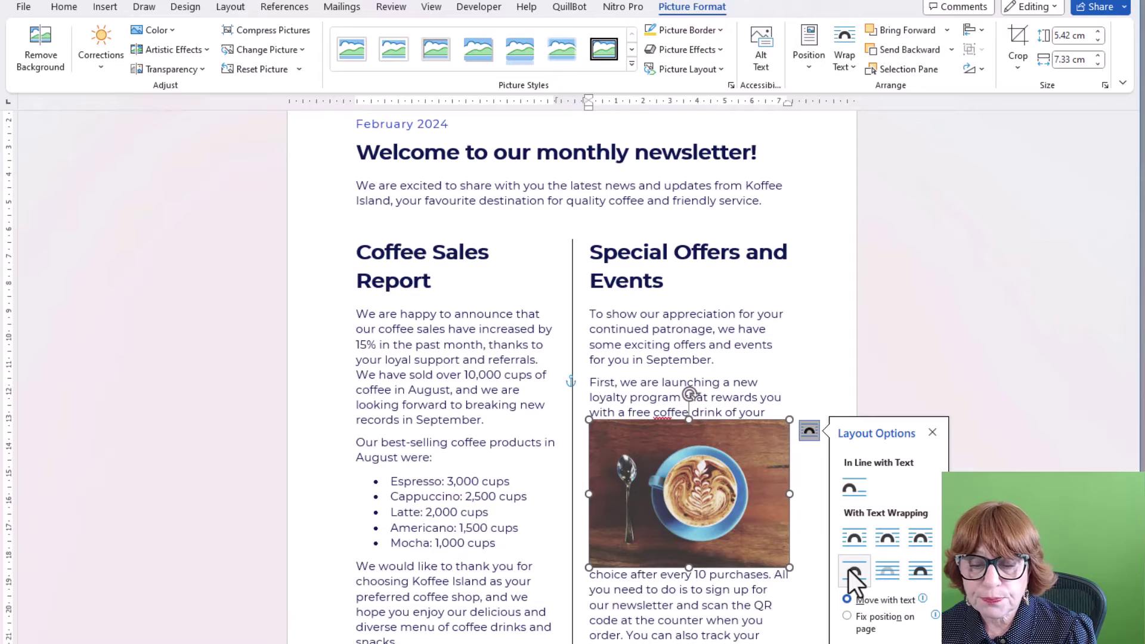
pyautogui.click(854, 490)
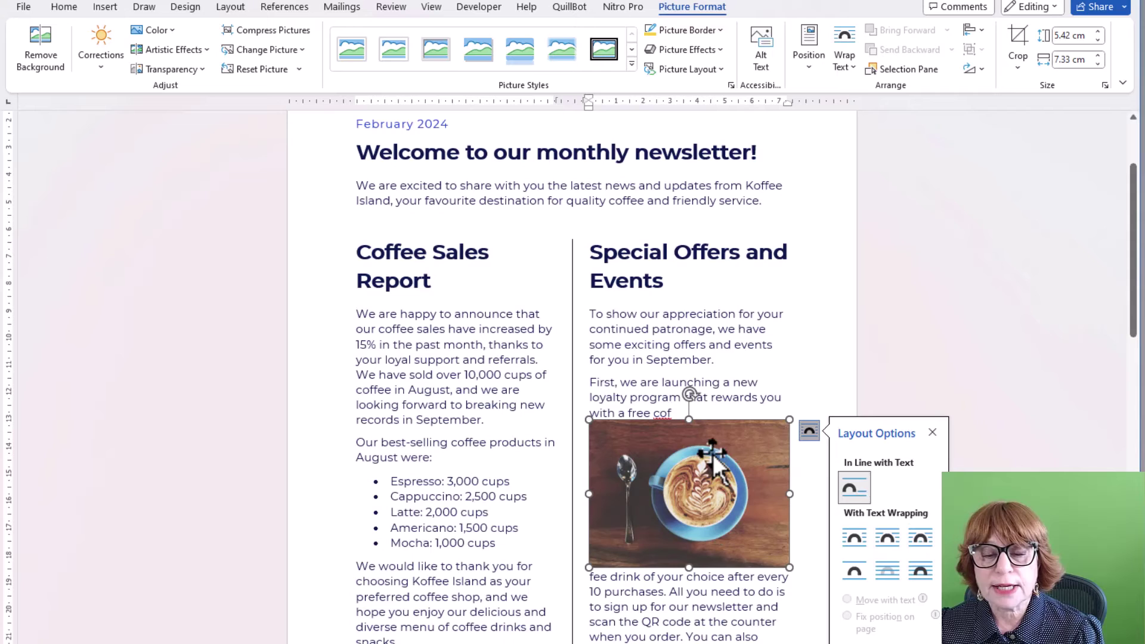
pyautogui.click(660, 536)
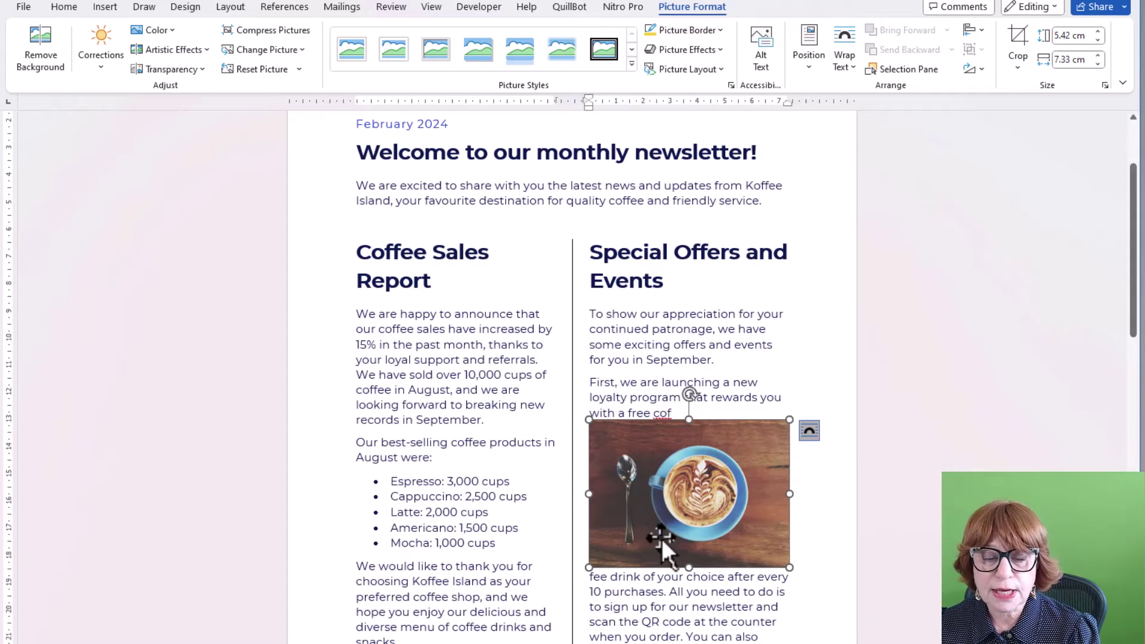
# Step: Delete the latte-art photo from the loyalty-program paragraph
pyautogui.moveTo(675, 489); pyautogui.dragTo(678, 518)
pyautogui.click(679, 518)
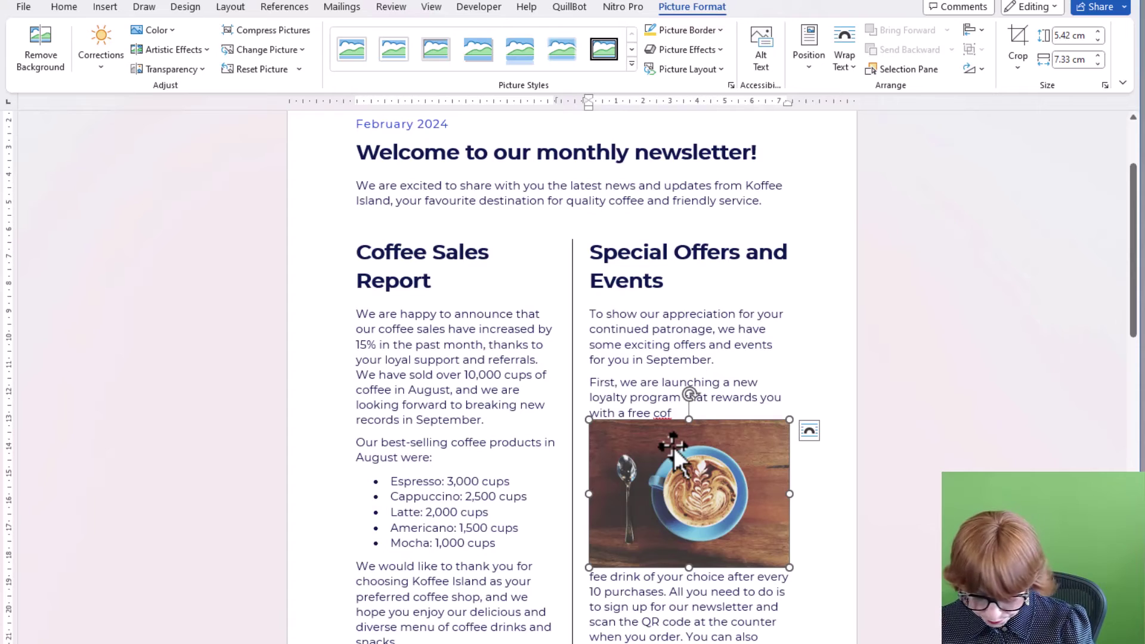
pyautogui.press('Delete')
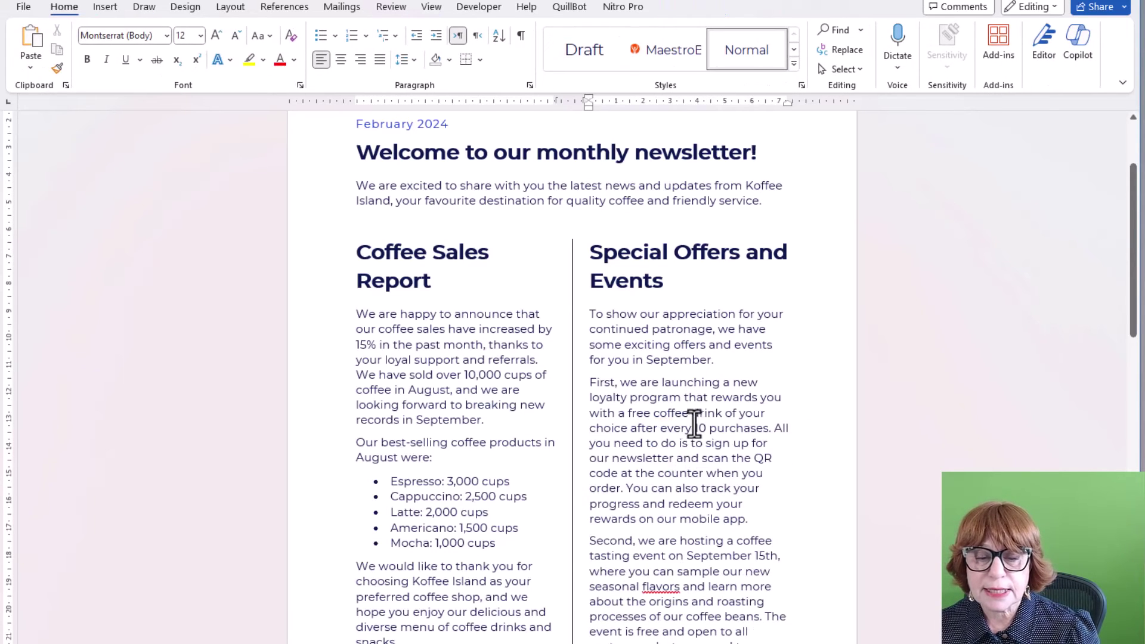
# Step: Add a new line after 'rewards on our mobile app.' and insert the coffee-beans bowl stock photo
pyautogui.click(752, 517)
pyautogui.press('Return')
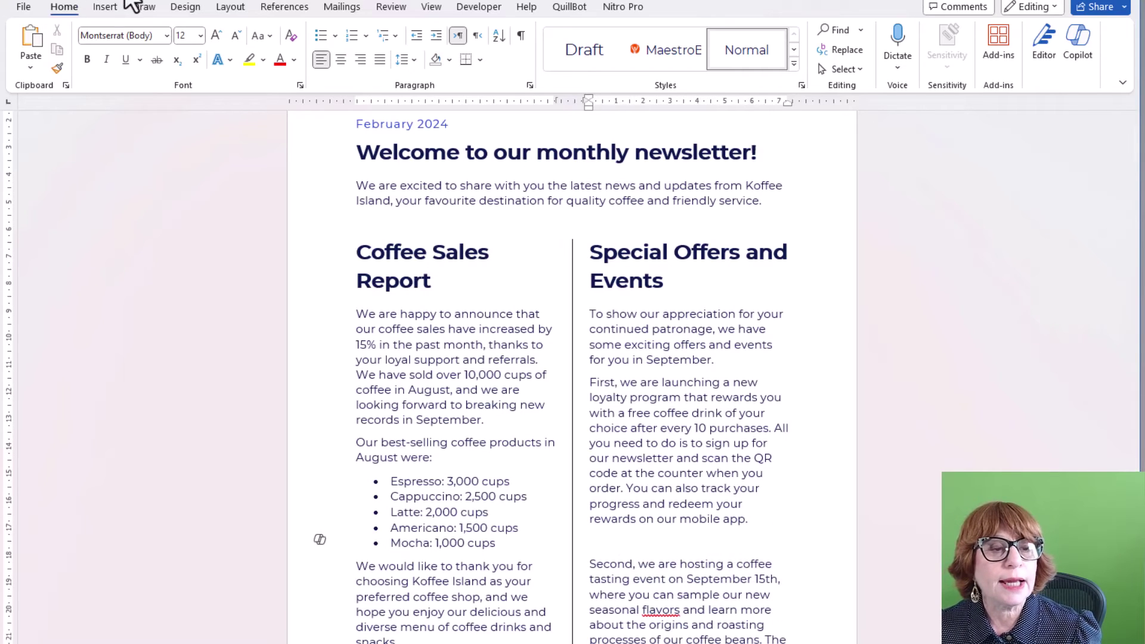
pyautogui.click(105, 7)
pyautogui.click(181, 70)
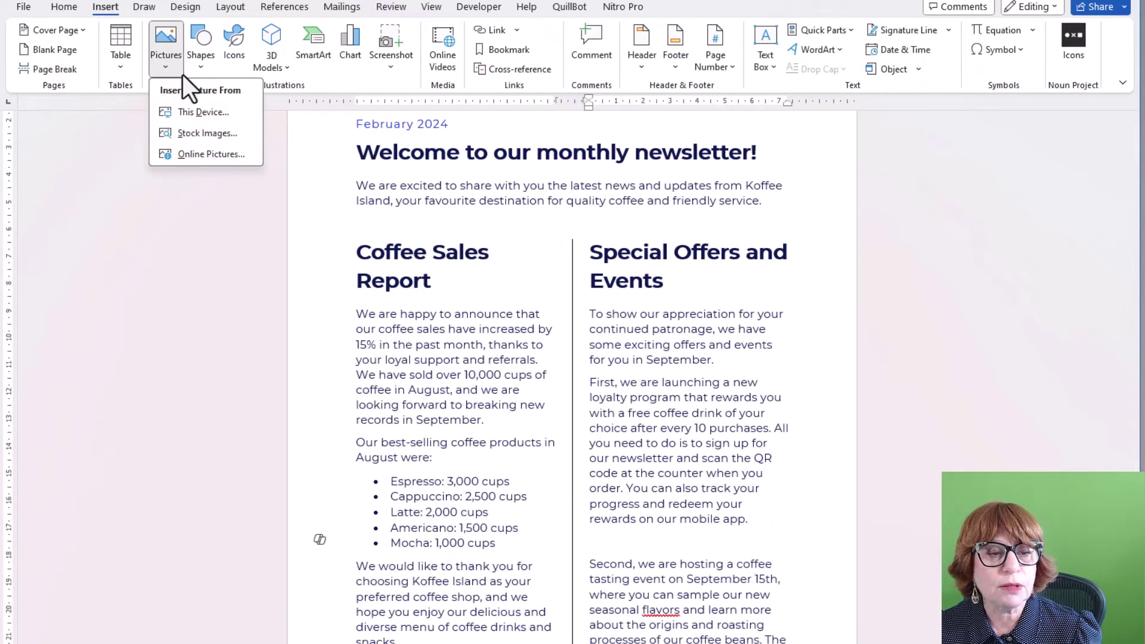
pyautogui.click(197, 133)
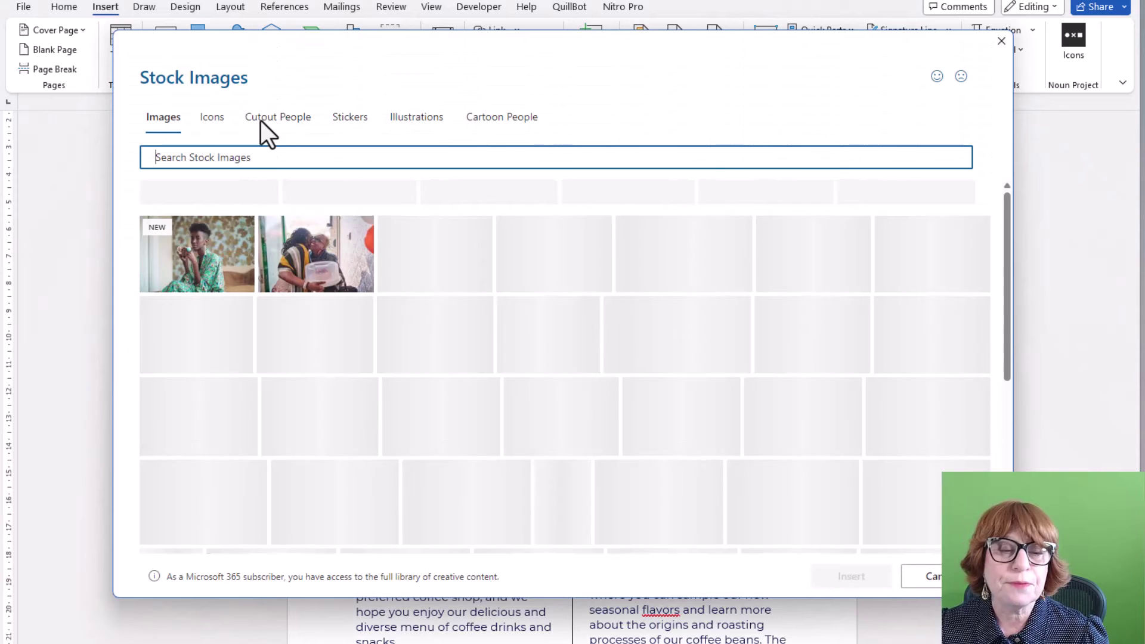
pyautogui.write('co')
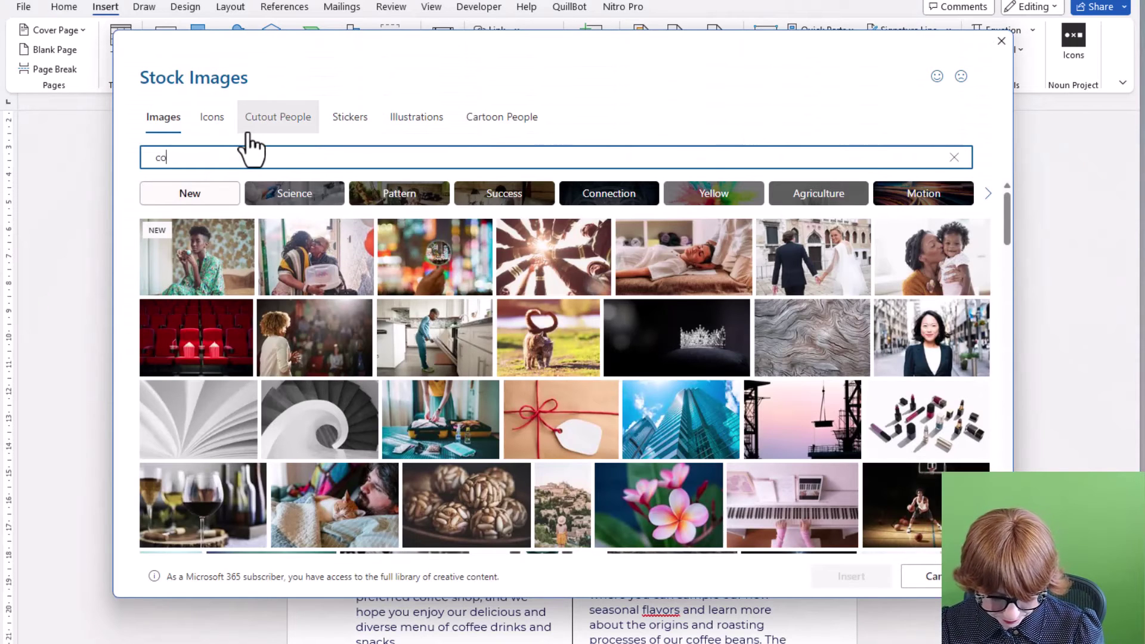
pyautogui.write('ffee')
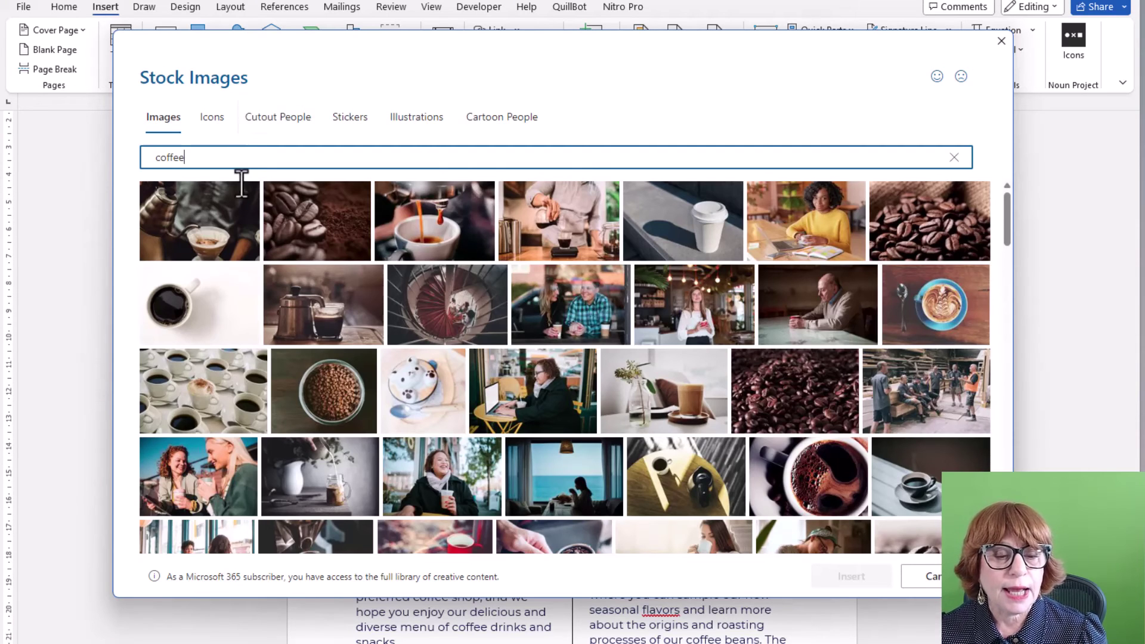
pyautogui.click(363, 398)
pyautogui.click(850, 576)
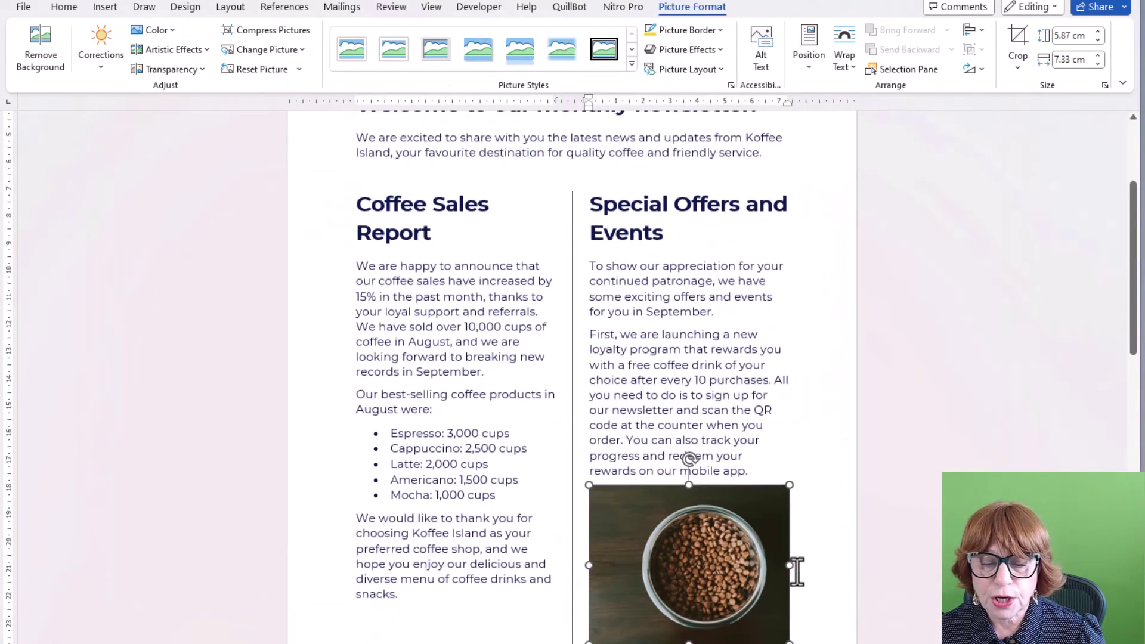
# Step: Try Square and Tight wrapping on the coffee-beans photo, then keep it In Line with Text
pyautogui.scroll(-1, 797, 571)
pyautogui.scroll(-1, 797, 571)
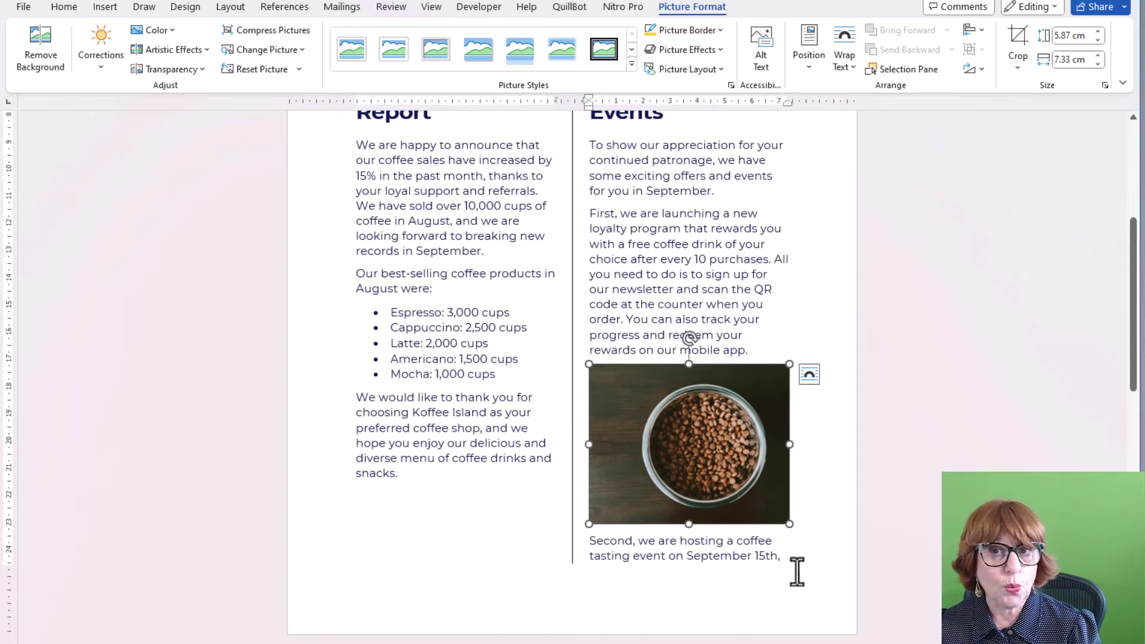
pyautogui.click(809, 374)
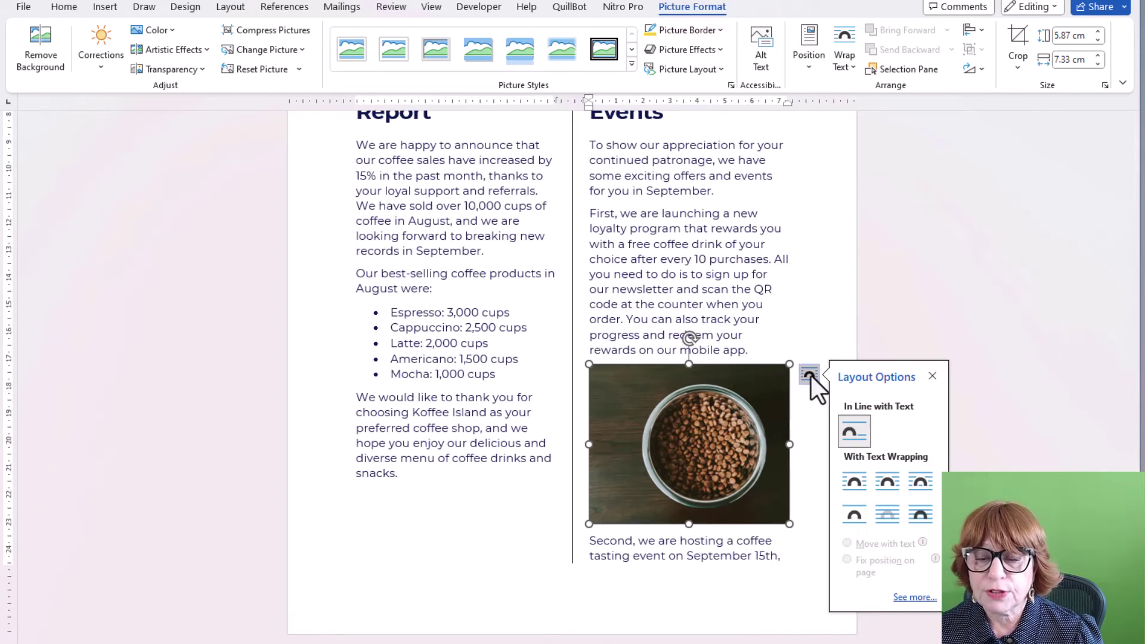
pyautogui.click(854, 485)
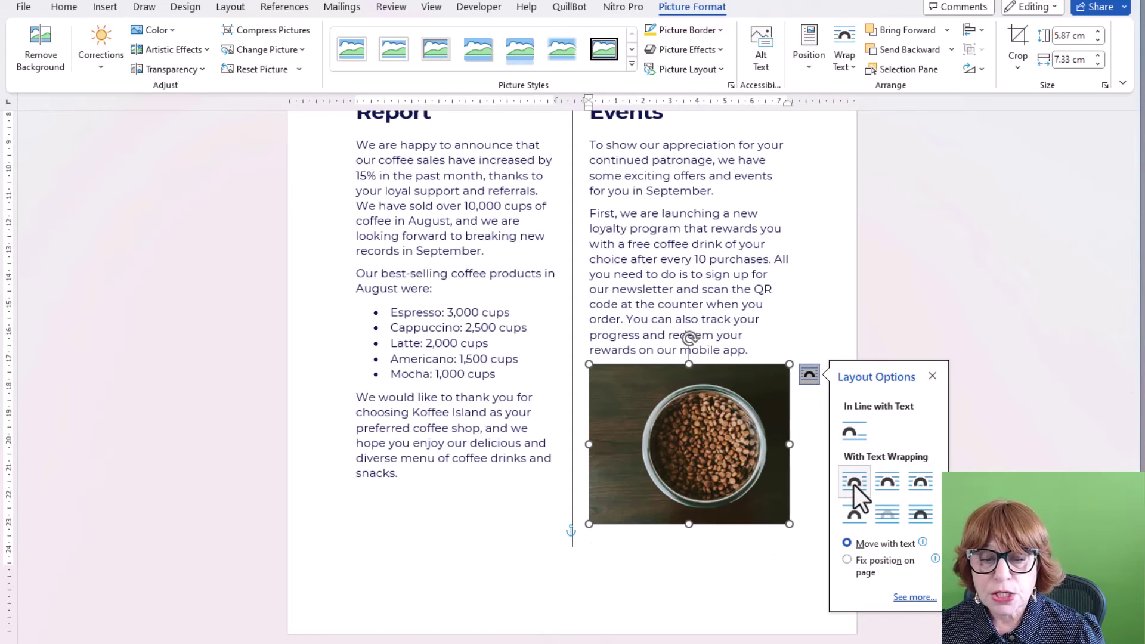
pyautogui.click(846, 435)
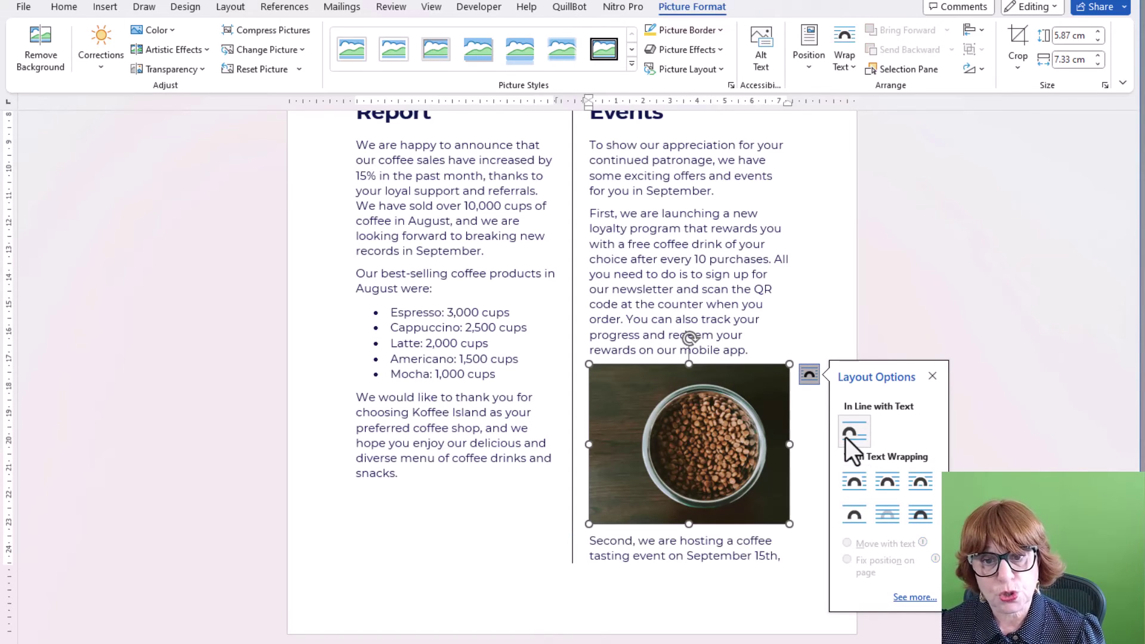
pyautogui.click(898, 484)
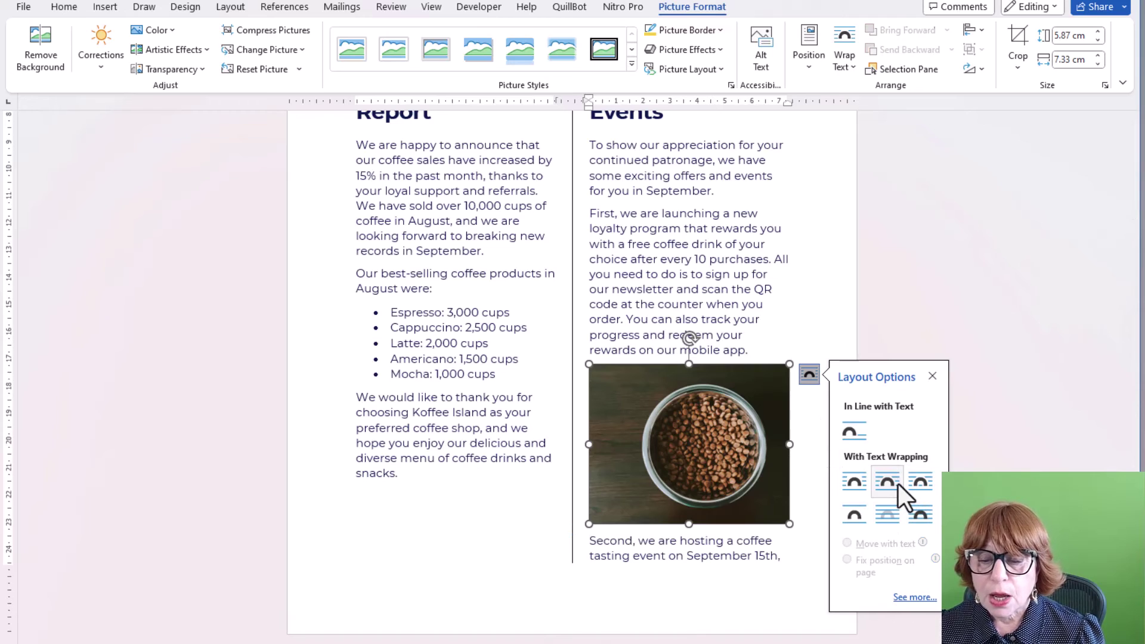
pyautogui.click(850, 481)
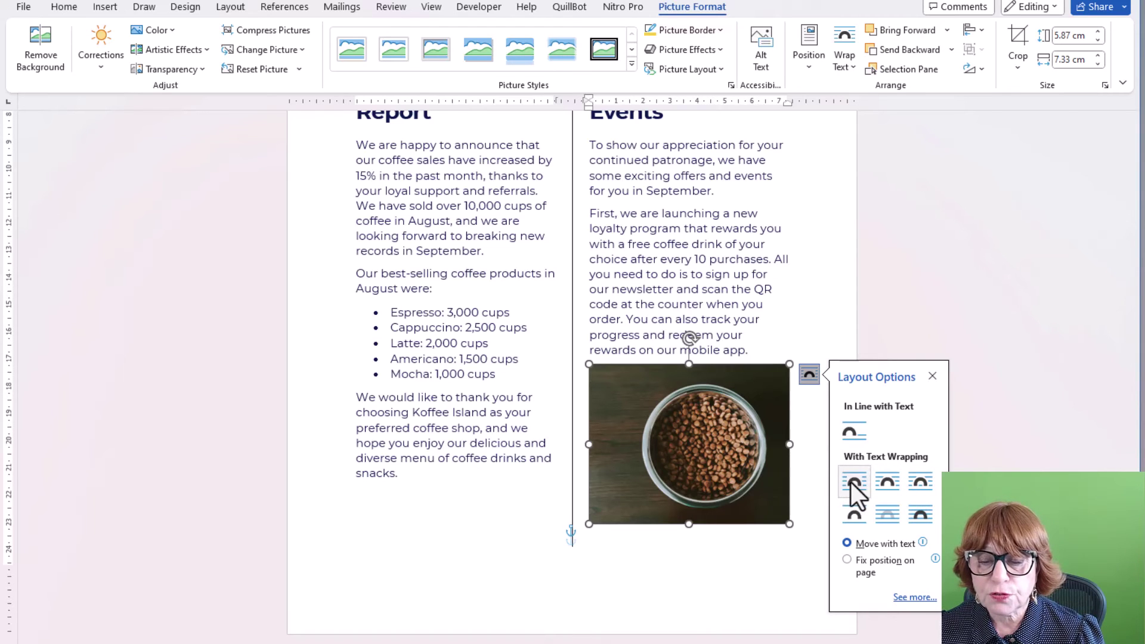
pyautogui.click(850, 429)
pyautogui.click(799, 477)
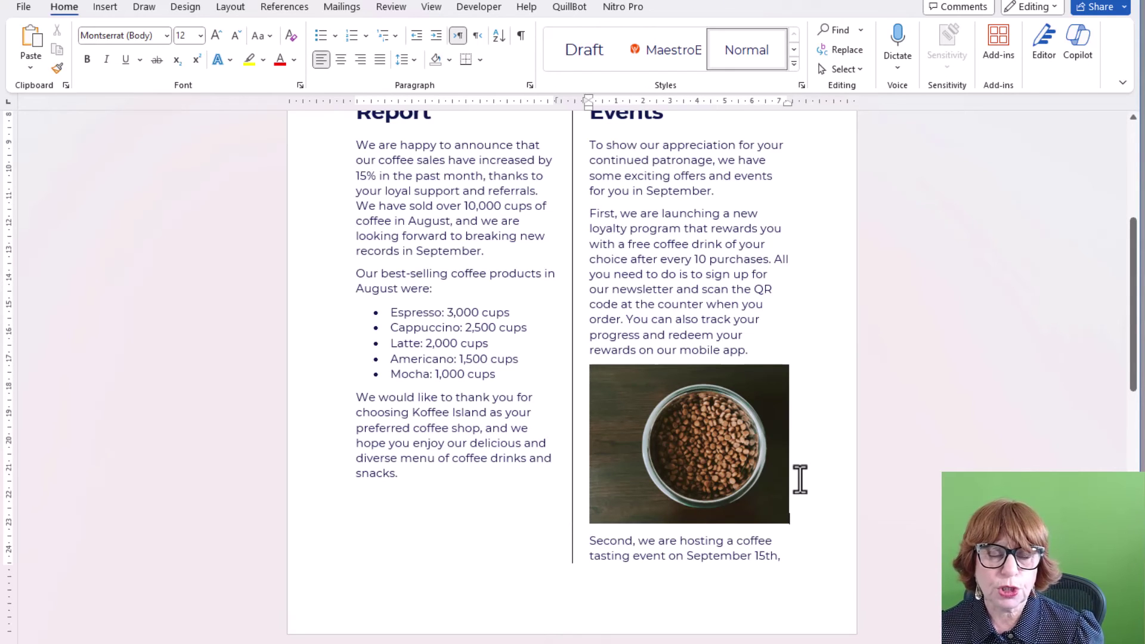
# Step: Scroll back up to the newsletter's title and opening section
pyautogui.scroll(5, 793, 471)
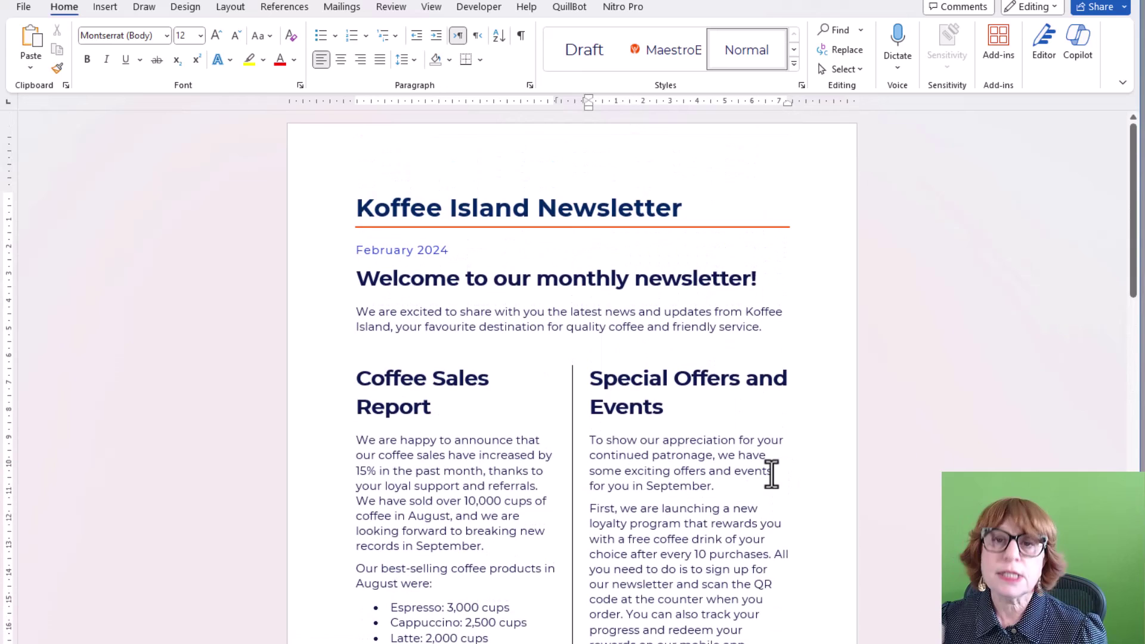